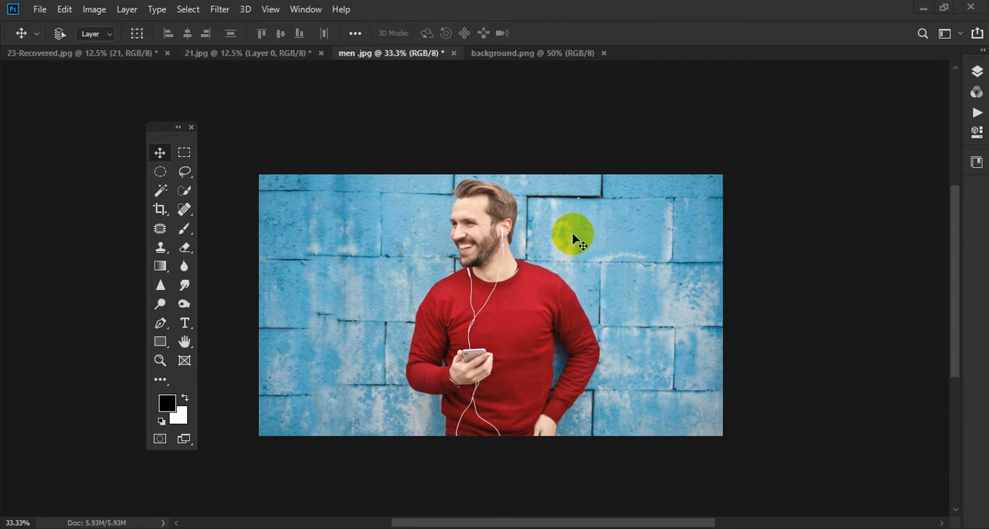
- Select the man's face, neck and the right-hand part of his red sweater with the Quick Selection tool
{"action": "key", "text": "ctrl+plus"}
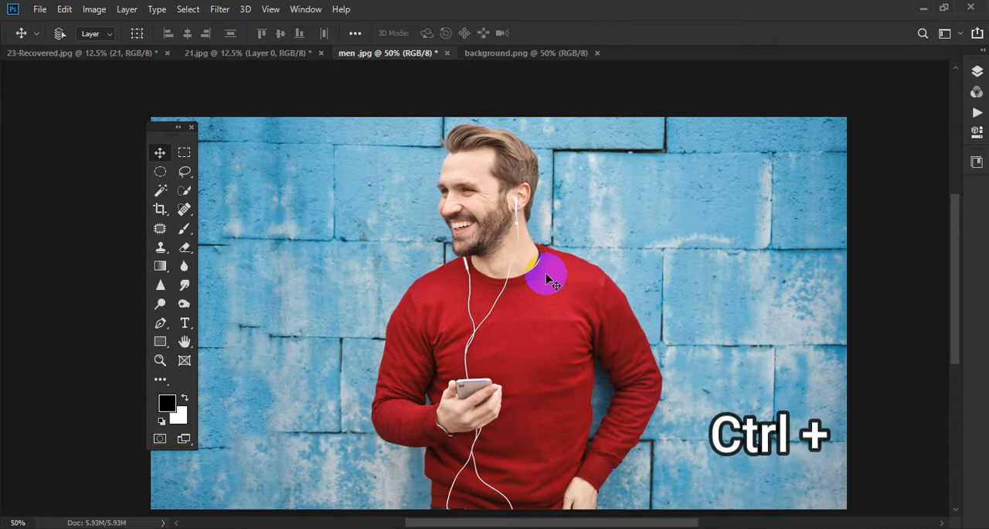
{"action": "left_click", "coordinate": [183, 195]}
{"action": "mouse_move", "coordinate": [469, 203]}
{"action": "left_mouse_down"}
{"action": "mouse_move", "coordinate": [471, 160]}
{"action": "mouse_move", "coordinate": [514, 281]}
{"action": "left_mouse_up"}
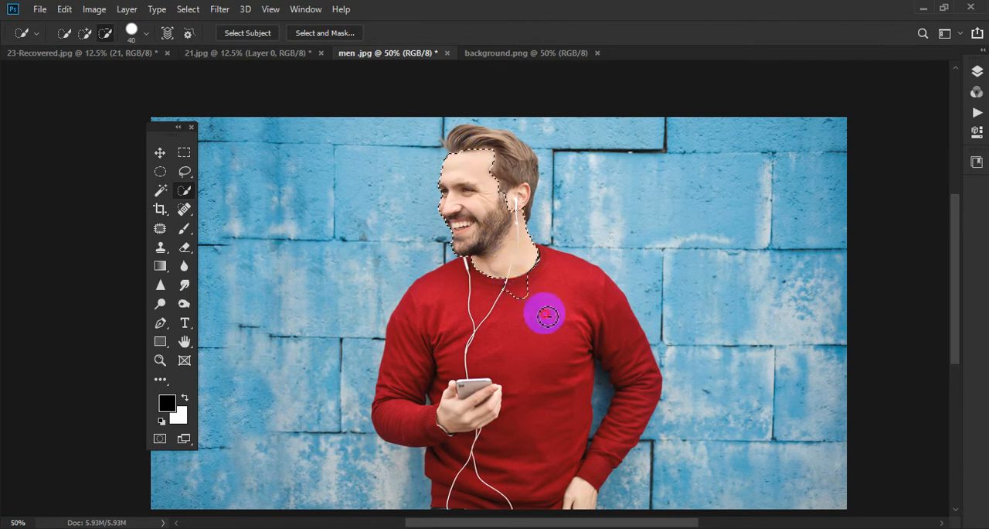
{"action": "left_click_drag", "start_coordinate": [547, 315], "coordinate": [573, 307]}
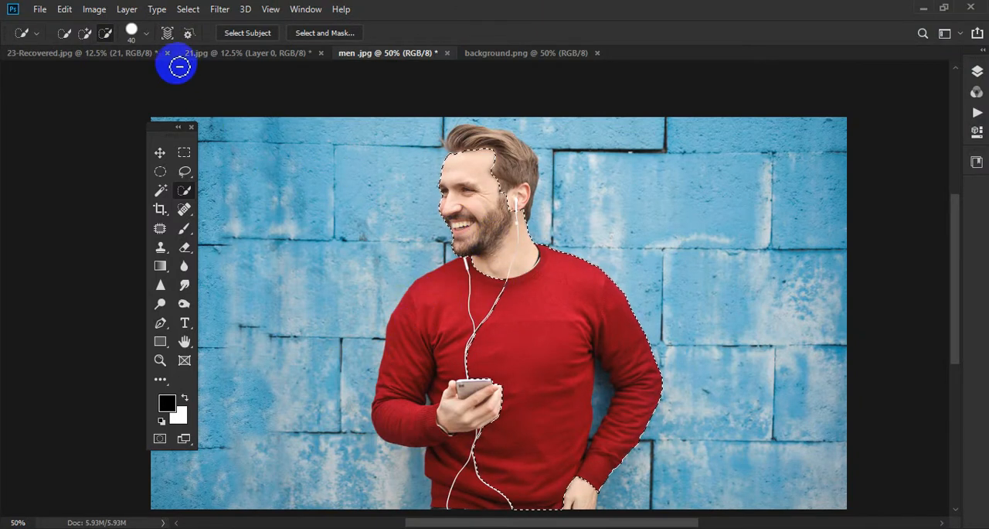
- Add the rest of the red sweater, the hand holding the phone and the man's hair to the selection
{"action": "left_click", "coordinate": [85, 34]}
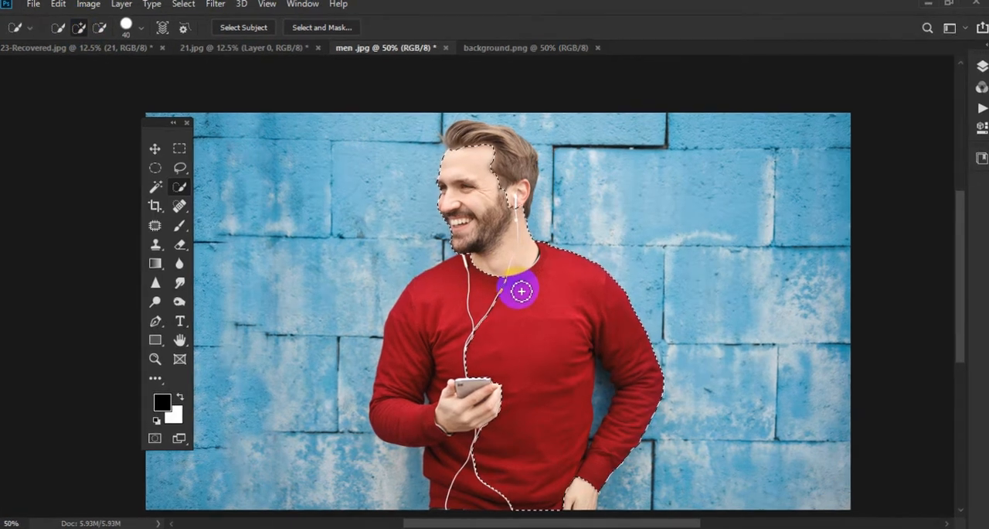
{"action": "mouse_move", "coordinate": [518, 276]}
{"action": "left_mouse_down"}
{"action": "mouse_move", "coordinate": [516, 267]}
{"action": "mouse_move", "coordinate": [429, 289]}
{"action": "mouse_move", "coordinate": [418, 364]}
{"action": "mouse_move", "coordinate": [403, 361]}
{"action": "mouse_move", "coordinate": [381, 420]}
{"action": "mouse_move", "coordinate": [433, 386]}
{"action": "mouse_move", "coordinate": [433, 360]}
{"action": "left_mouse_up"}
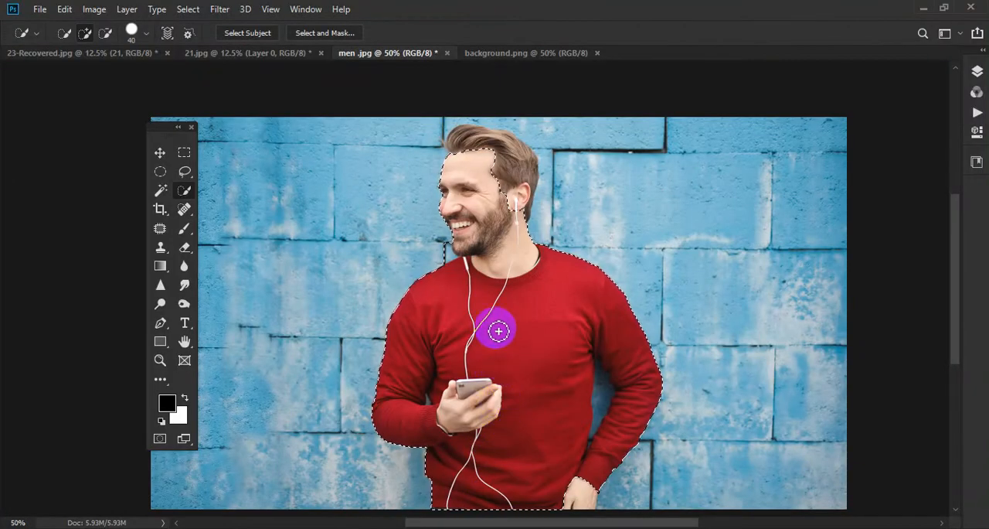
{"action": "mouse_move", "coordinate": [503, 232]}
{"action": "left_mouse_down"}
{"action": "mouse_move", "coordinate": [518, 170]}
{"action": "mouse_move", "coordinate": [499, 147]}
{"action": "mouse_move", "coordinate": [461, 162]}
{"action": "mouse_move", "coordinate": [453, 186]}
{"action": "mouse_move", "coordinate": [453, 165]}
{"action": "mouse_move", "coordinate": [457, 228]}
{"action": "left_mouse_up"}
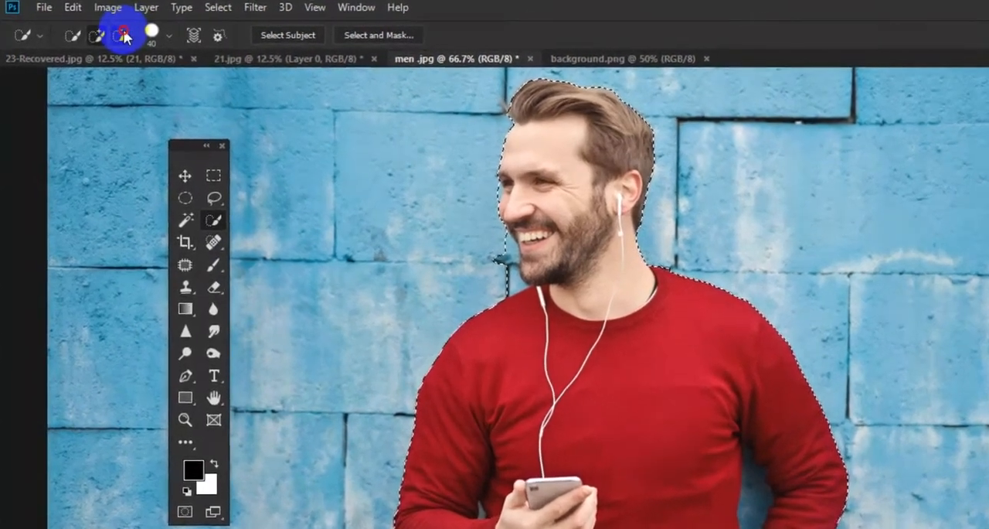
- Subtract the patch of blue wall between the man's chin and his left-hand shoulder from the selection
{"action": "left_click", "coordinate": [114, 35]}
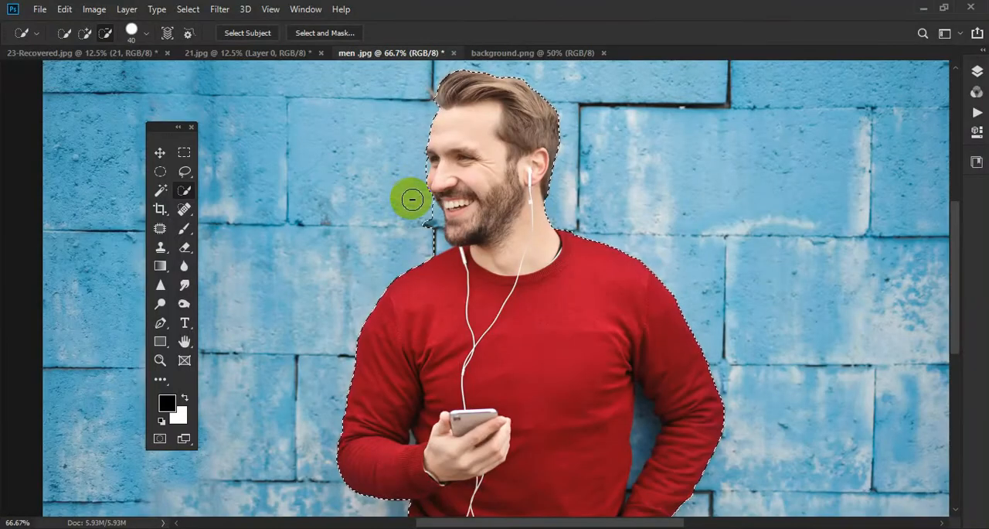
{"action": "left_click", "coordinate": [419, 200]}
{"action": "left_click", "coordinate": [419, 199]}
{"action": "left_click", "coordinate": [421, 204]}
{"action": "left_click", "coordinate": [429, 218]}
{"action": "left_click", "coordinate": [423, 223]}
{"action": "left_click", "coordinate": [436, 235]}
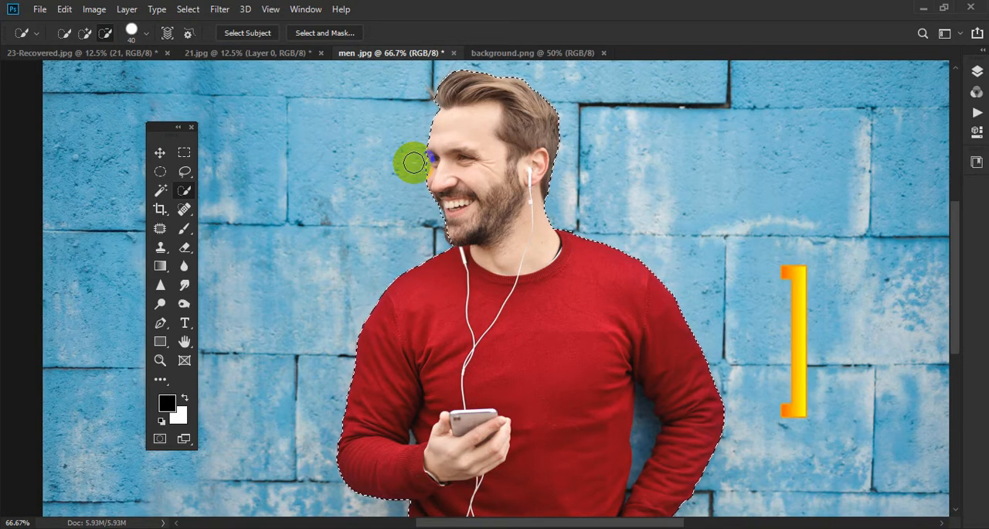
- Try a Quick Selection brush size of 100, and set the size to 25
{"action": "key", "text": "bracketright"}
{"action": "key", "text": "bracketright"}
{"action": "key", "text": "bracketright"}
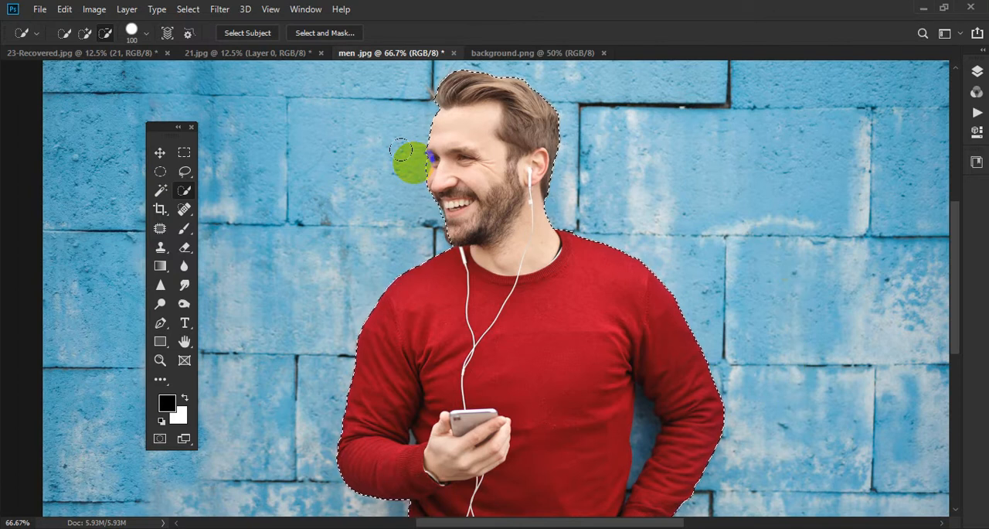
{"action": "key", "text": "bracketleft"}
{"action": "key", "text": "bracketleft"}
{"action": "key", "text": "bracketleft"}
{"action": "key", "text": "bracketleft"}
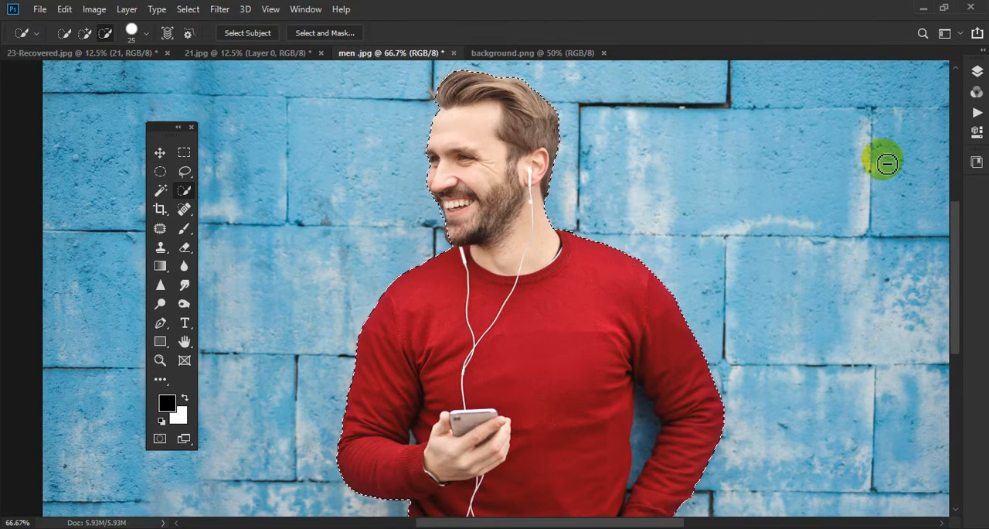
- Add the man's lowered hand at the lower edge of the photo to the selection
{"action": "left_click_drag", "start_coordinate": [955, 227], "coordinate": [955, 283]}
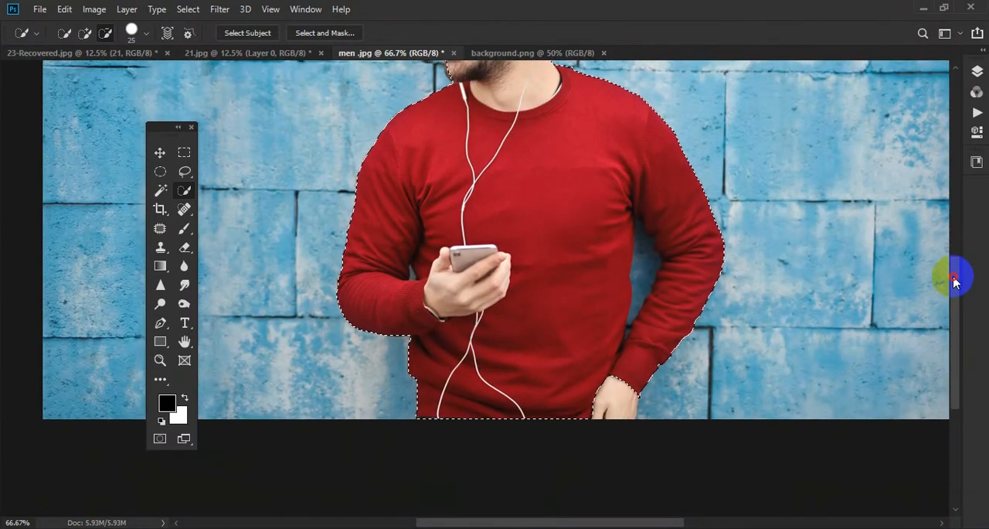
{"action": "left_click", "coordinate": [623, 405]}
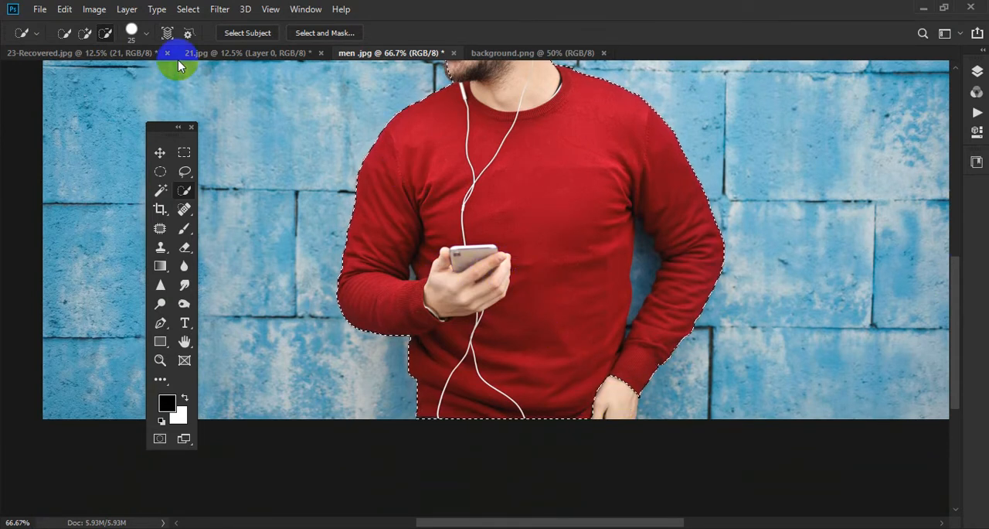
{"action": "left_click", "coordinate": [86, 34]}
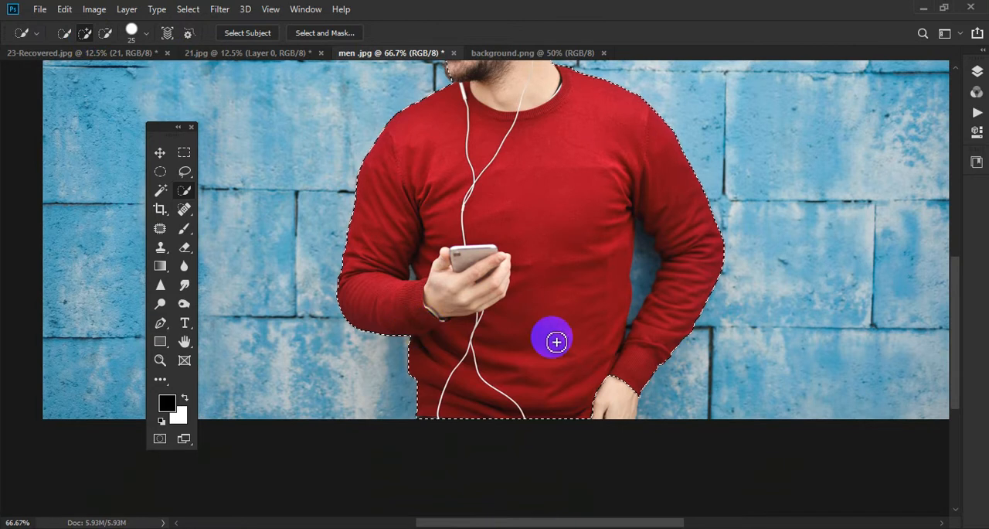
{"action": "left_click", "coordinate": [621, 403]}
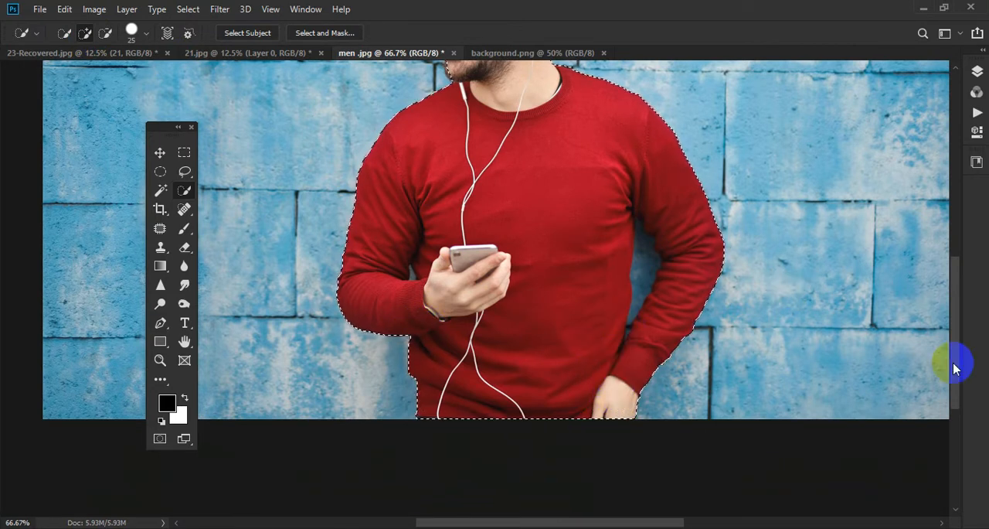
- Reduce the Quick Selection brush size to 10 and add the missing edge of the beard at the chin
{"action": "left_click_drag", "start_coordinate": [959, 364], "coordinate": [956, 291]}
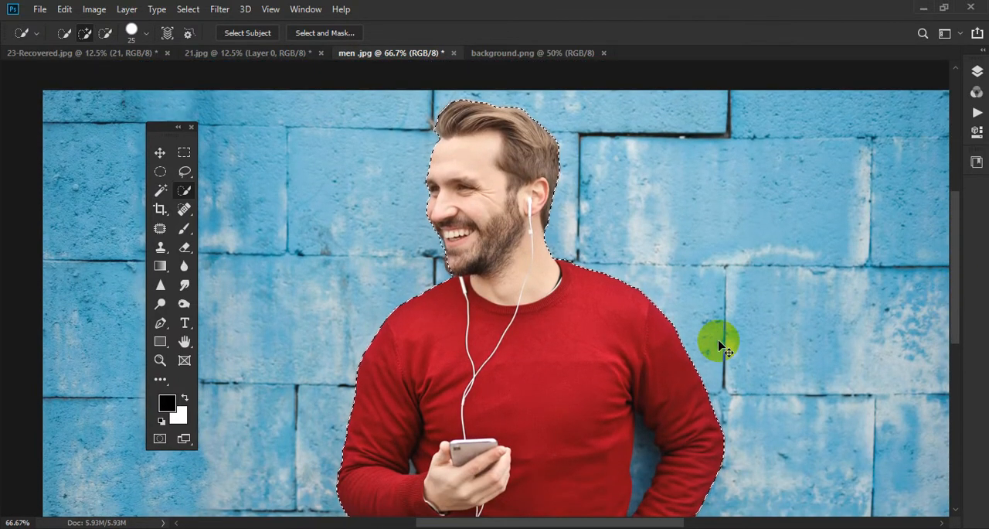
{"action": "key", "text": "ctrl+plus"}
{"action": "key", "text": "ctrl+plus"}
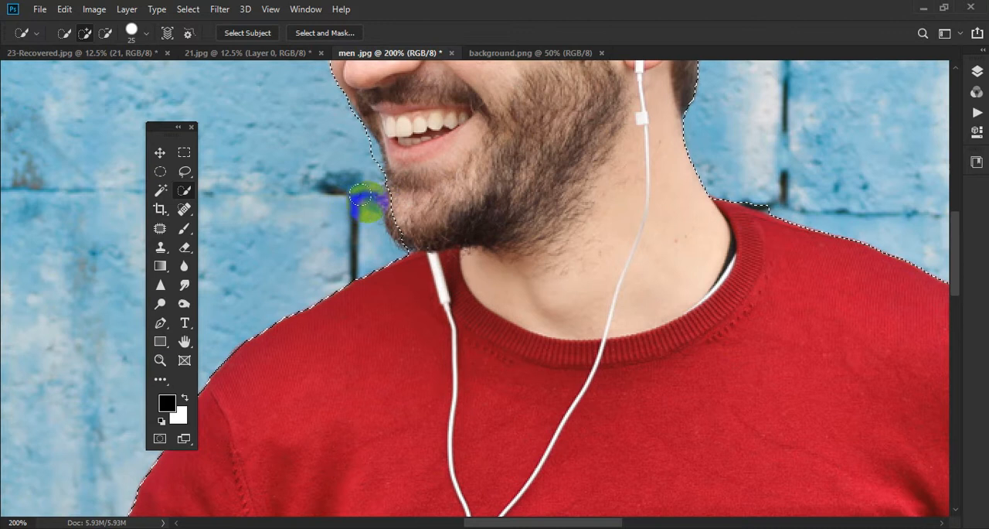
{"action": "key", "text": "bracketleft"}
{"action": "key", "text": "bracketleft"}
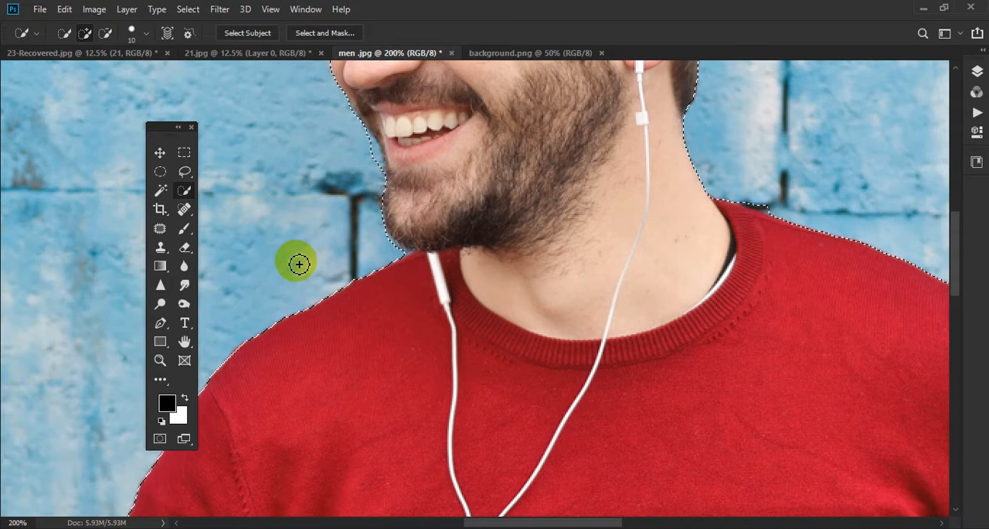
- Subtract the bits of wall beside the chin and above the right-hand side of the sweater collar from the selection
{"action": "left_click", "coordinate": [105, 32]}
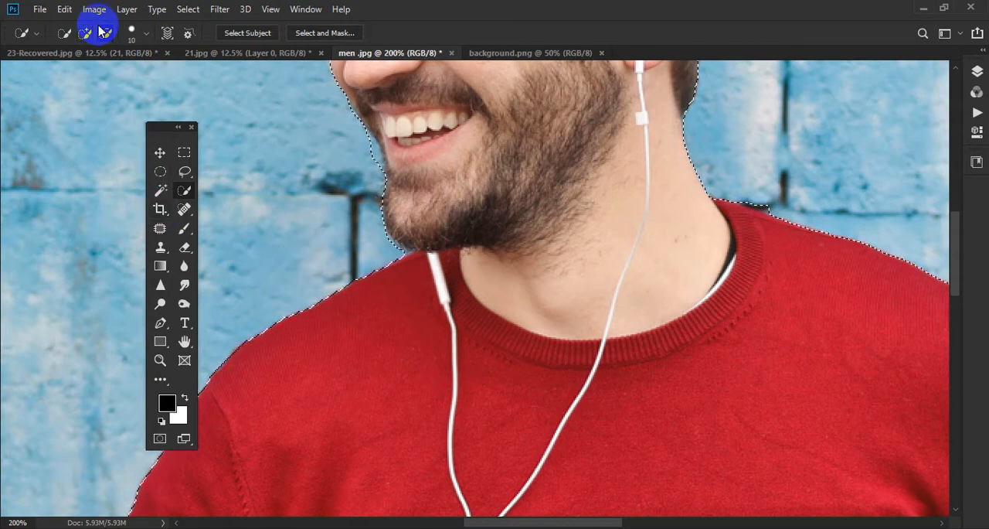
{"action": "left_click_drag", "start_coordinate": [353, 214], "coordinate": [371, 243]}
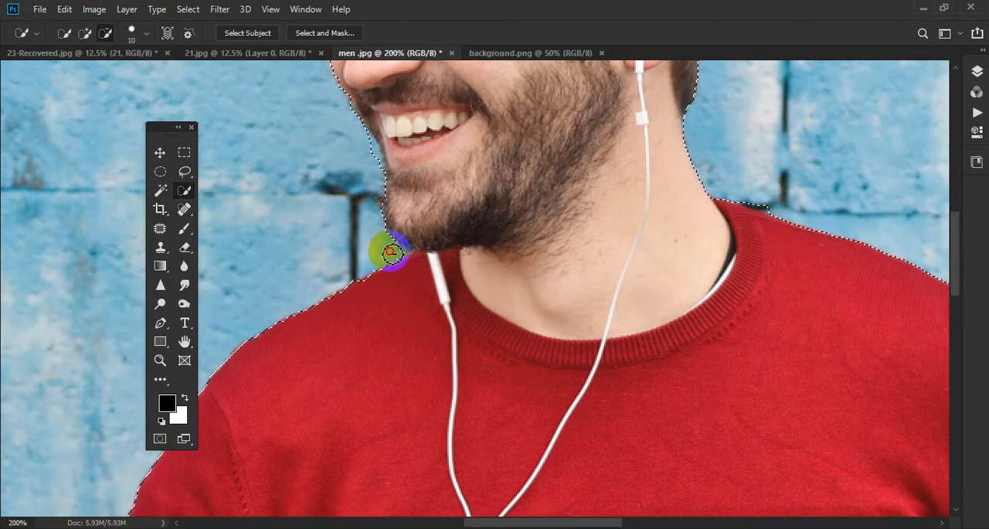
{"action": "mouse_move", "coordinate": [392, 254]}
{"action": "left_mouse_down"}
{"action": "mouse_move", "coordinate": [343, 228]}
{"action": "mouse_move", "coordinate": [352, 233]}
{"action": "left_mouse_up"}
{"action": "mouse_move", "coordinate": [765, 205]}
{"action": "left_mouse_down"}
{"action": "mouse_move", "coordinate": [788, 188]}
{"action": "mouse_move", "coordinate": [776, 201]}
{"action": "left_mouse_up"}
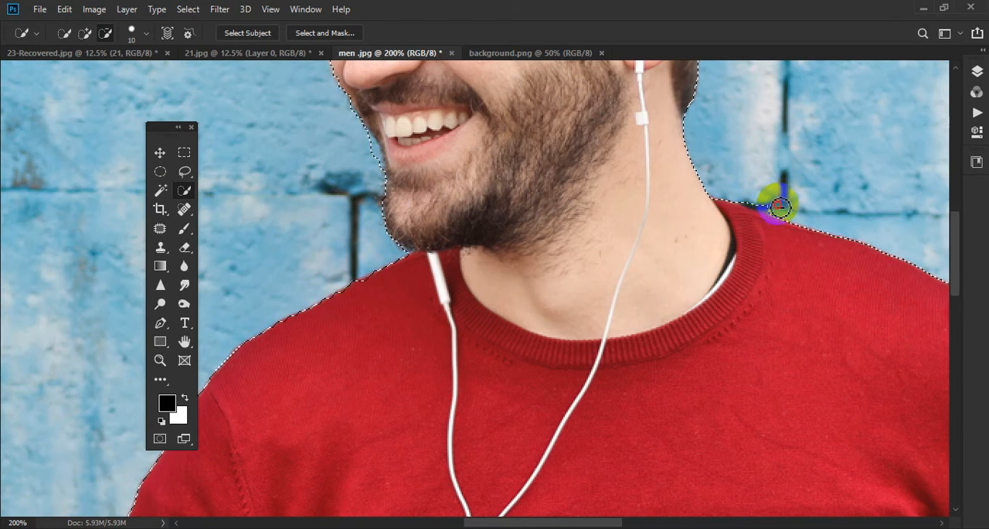
{"action": "left_click_drag", "start_coordinate": [738, 195], "coordinate": [760, 179]}
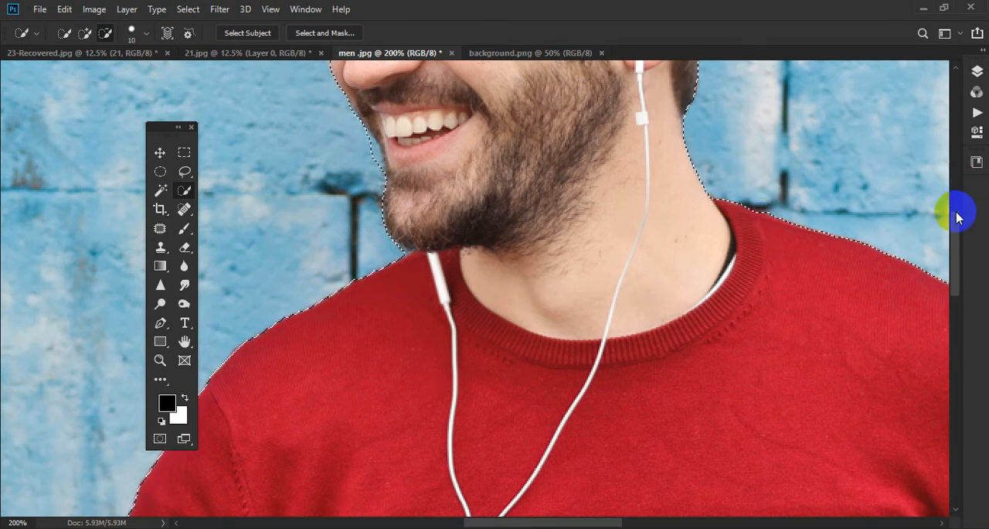
- Try adding the stray hair at the front of the head, and subtract the wall area above the hair from the selection
{"action": "left_click_drag", "start_coordinate": [954, 219], "coordinate": [957, 155]}
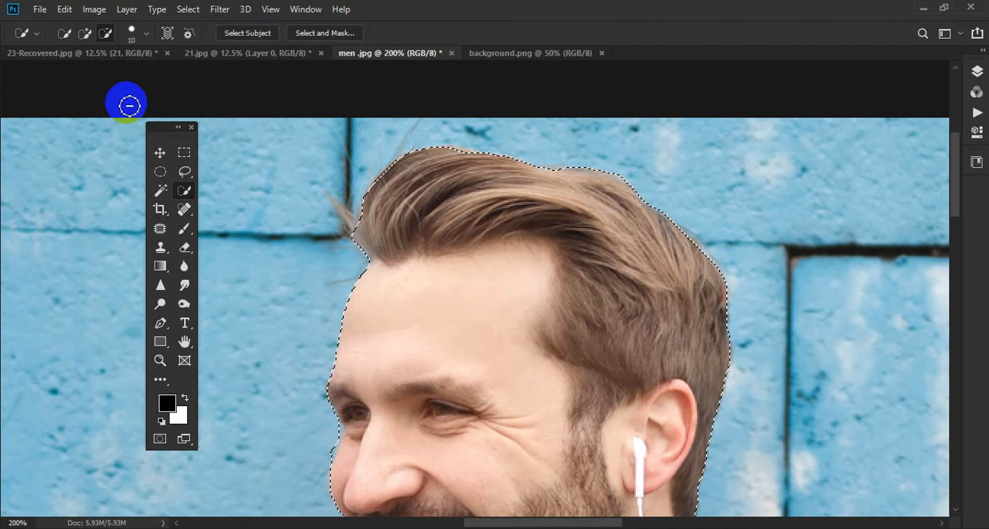
{"action": "left_click", "coordinate": [85, 32]}
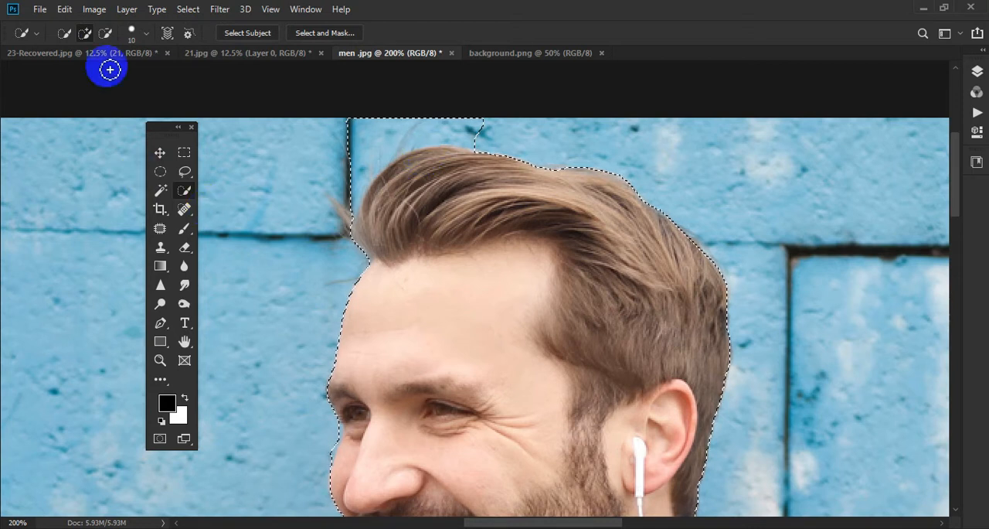
{"action": "left_click", "coordinate": [105, 34]}
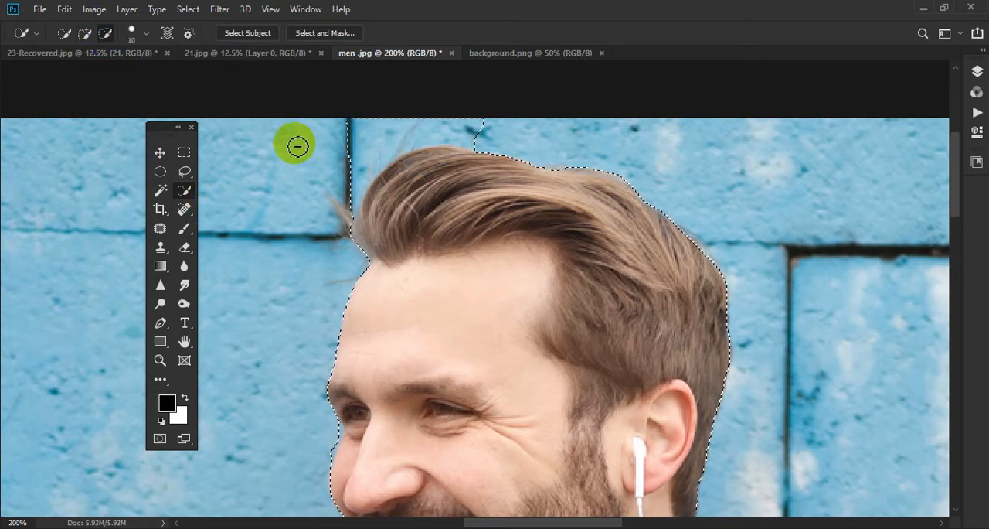
{"action": "mouse_move", "coordinate": [336, 145]}
{"action": "left_mouse_down"}
{"action": "mouse_move", "coordinate": [452, 100]}
{"action": "mouse_move", "coordinate": [491, 116]}
{"action": "mouse_move", "coordinate": [472, 130]}
{"action": "mouse_move", "coordinate": [411, 130]}
{"action": "mouse_move", "coordinate": [428, 140]}
{"action": "mouse_move", "coordinate": [454, 132]}
{"action": "mouse_move", "coordinate": [343, 175]}
{"action": "left_mouse_up"}
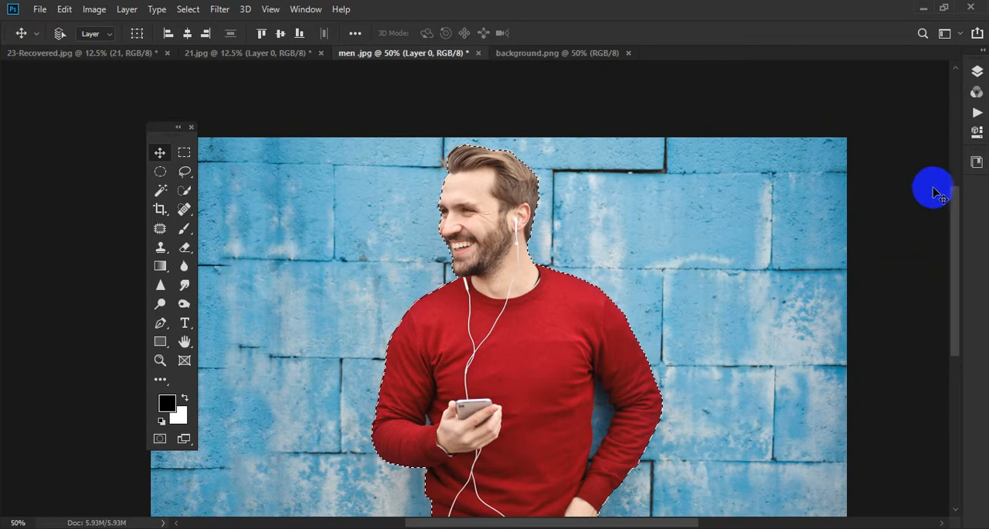
- Copy the selected man from men .jpg
{"action": "mouse_move", "coordinate": [955, 207]}
{"action": "left_mouse_down"}
{"action": "mouse_move", "coordinate": [952, 265]}
{"action": "mouse_move", "coordinate": [956, 206]}
{"action": "left_mouse_up"}
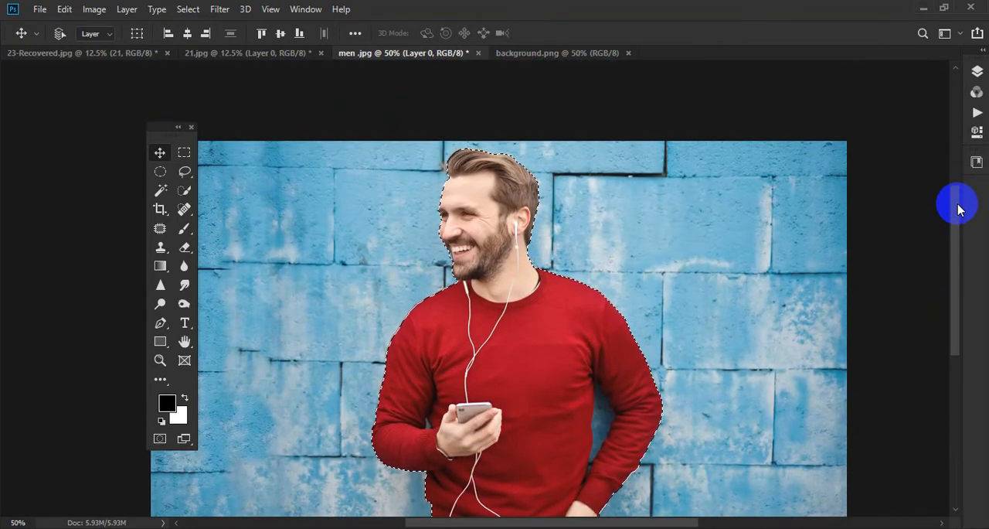
{"action": "left_click", "coordinate": [64, 9]}
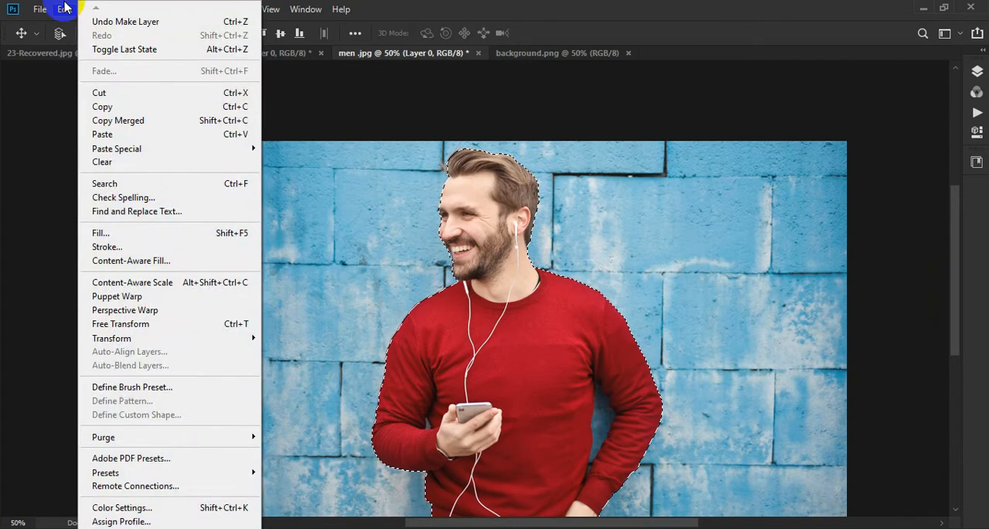
{"action": "left_click", "coordinate": [64, 8]}
{"action": "left_click", "coordinate": [66, 8]}
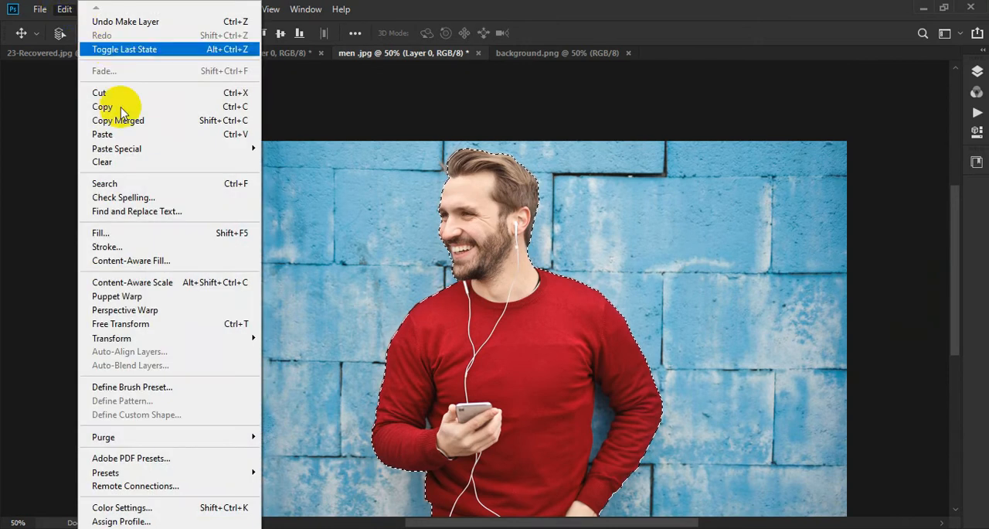
{"action": "left_click", "coordinate": [122, 106]}
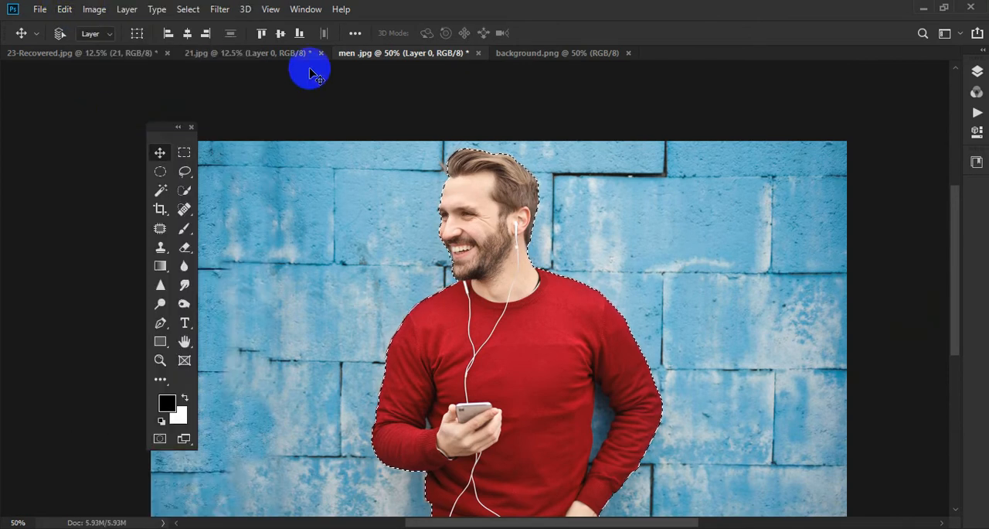
- Paste the copied man into background.png and position him in front of the building with the wooden doors
{"action": "left_click", "coordinate": [550, 53]}
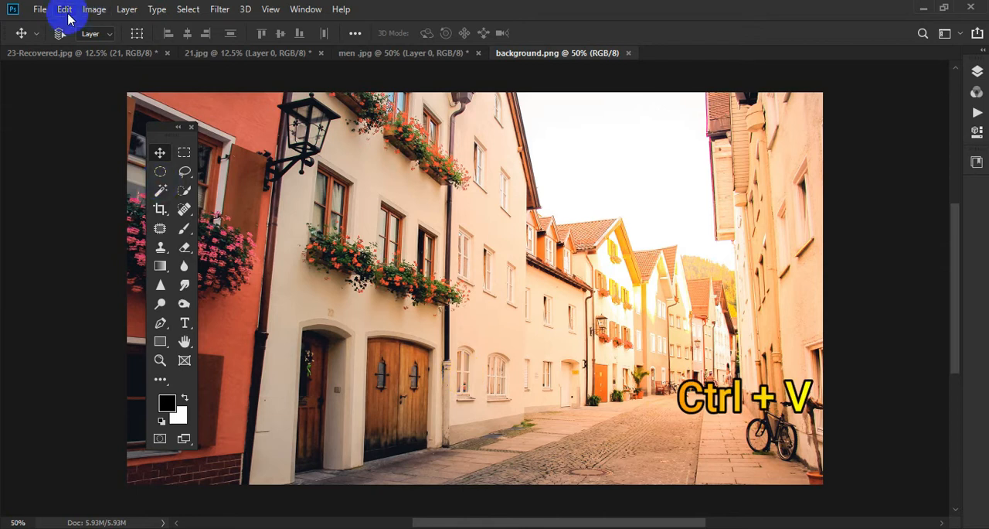
{"action": "left_click", "coordinate": [66, 11]}
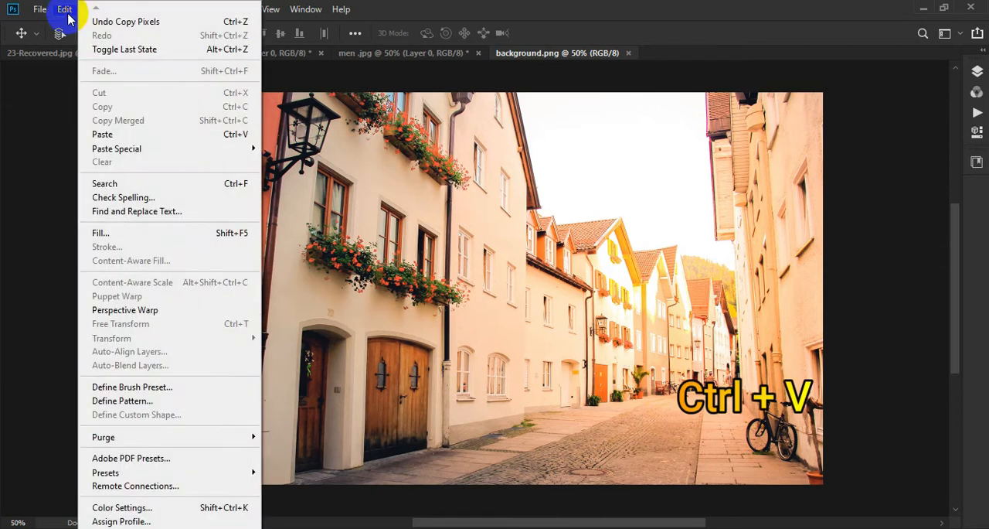
{"action": "left_click", "coordinate": [116, 134]}
{"action": "mouse_move", "coordinate": [457, 255]}
{"action": "left_mouse_down"}
{"action": "mouse_move", "coordinate": [473, 259]}
{"action": "mouse_move", "coordinate": [468, 252]}
{"action": "left_mouse_up"}
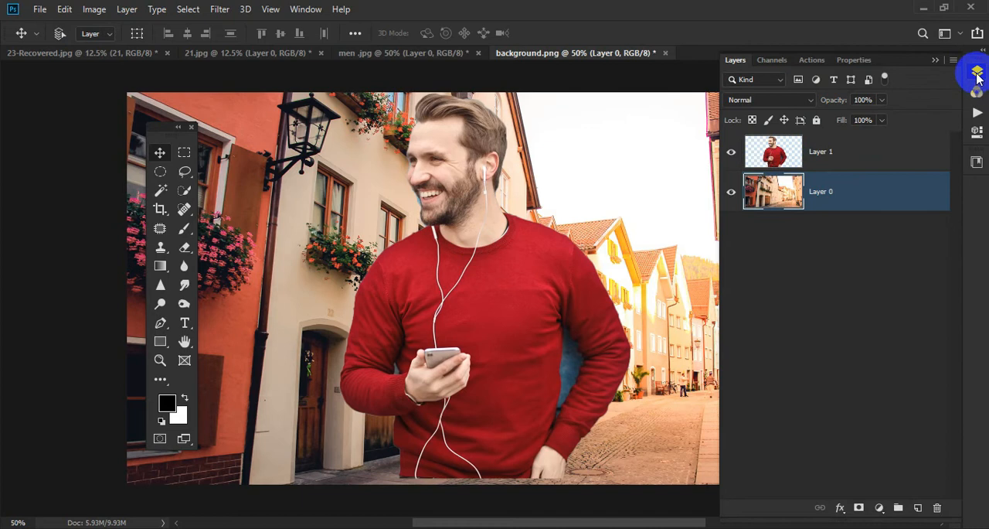
- Convert the locked background of the street image into a regular layer
{"action": "left_click", "coordinate": [977, 71]}
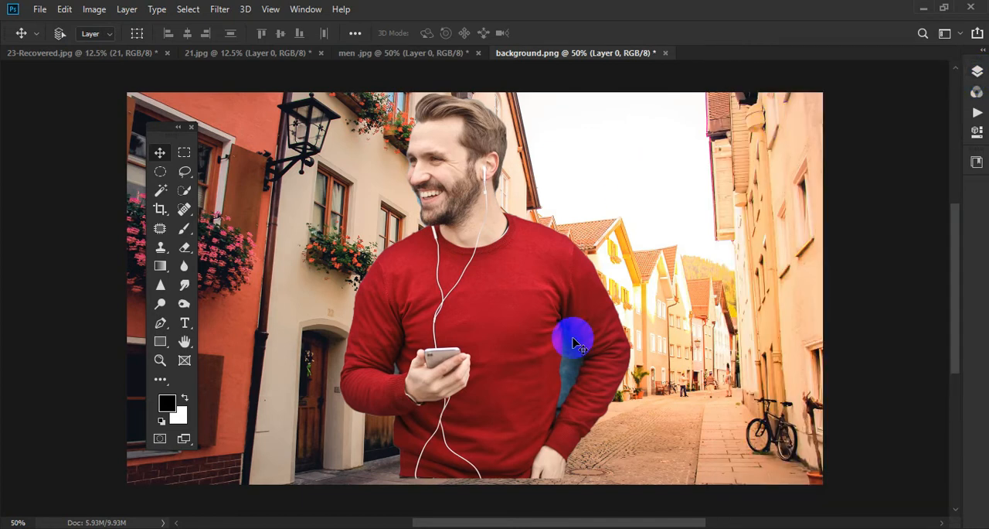
{"action": "mouse_move", "coordinate": [956, 270]}
{"action": "left_mouse_down"}
{"action": "mouse_move", "coordinate": [954, 245]}
{"action": "mouse_move", "coordinate": [955, 259]}
{"action": "left_mouse_up"}
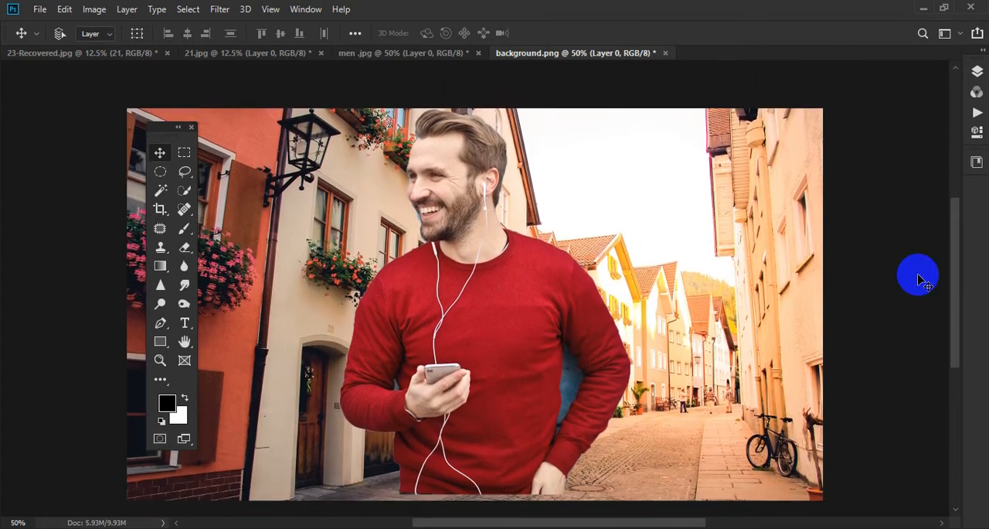
{"action": "key", "text": "ctrl"}
{"action": "key", "text": "ctrl+plus"}
{"action": "key", "text": "ctrl+plus"}
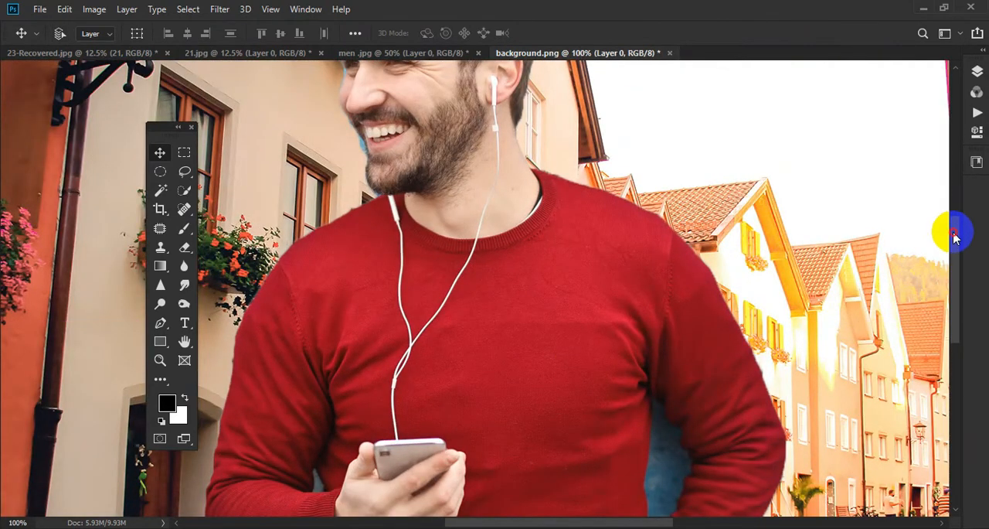
- Outline the leftover blue wall between the man's torso and his pocketed arm with the Lasso tool and delete it
{"action": "left_click_drag", "start_coordinate": [953, 228], "coordinate": [954, 265]}
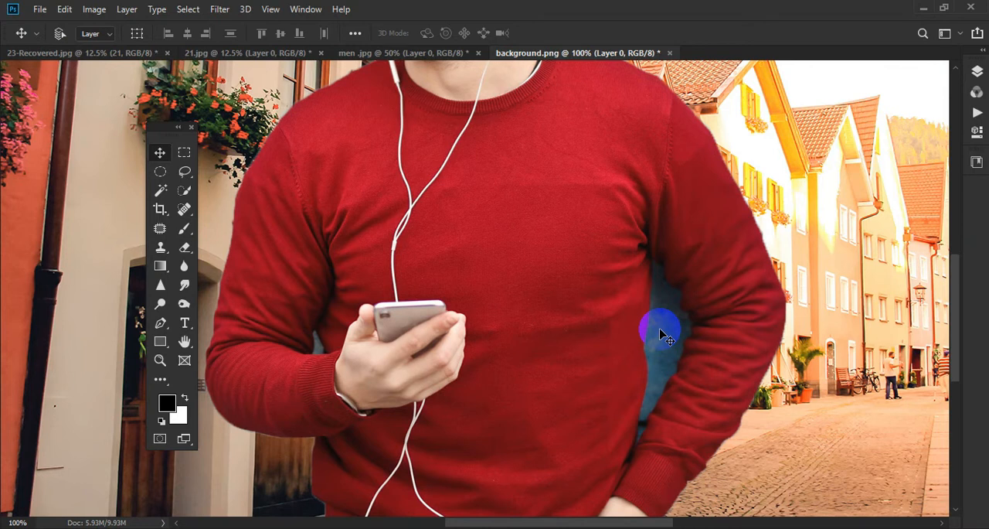
{"action": "left_click", "coordinate": [186, 175]}
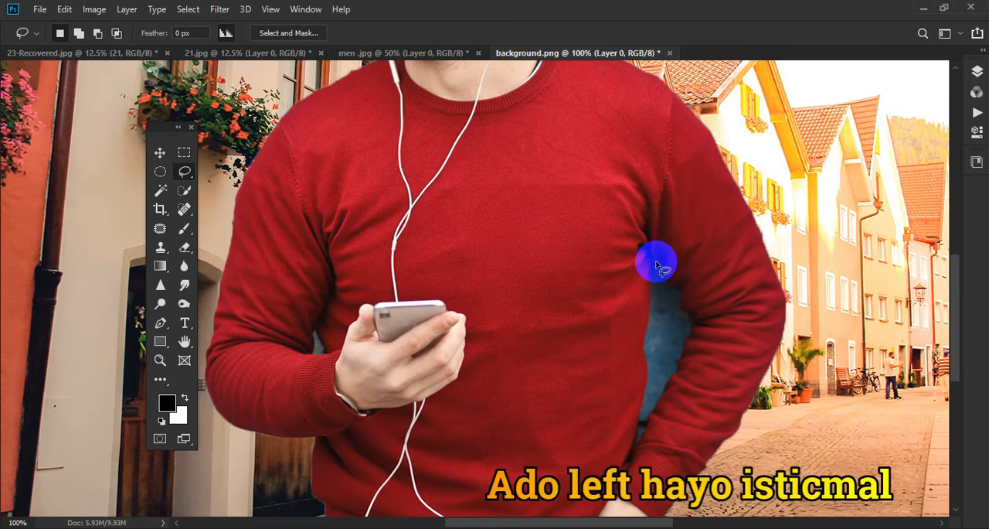
{"action": "left_click_drag", "start_coordinate": [656, 265], "coordinate": [695, 329]}
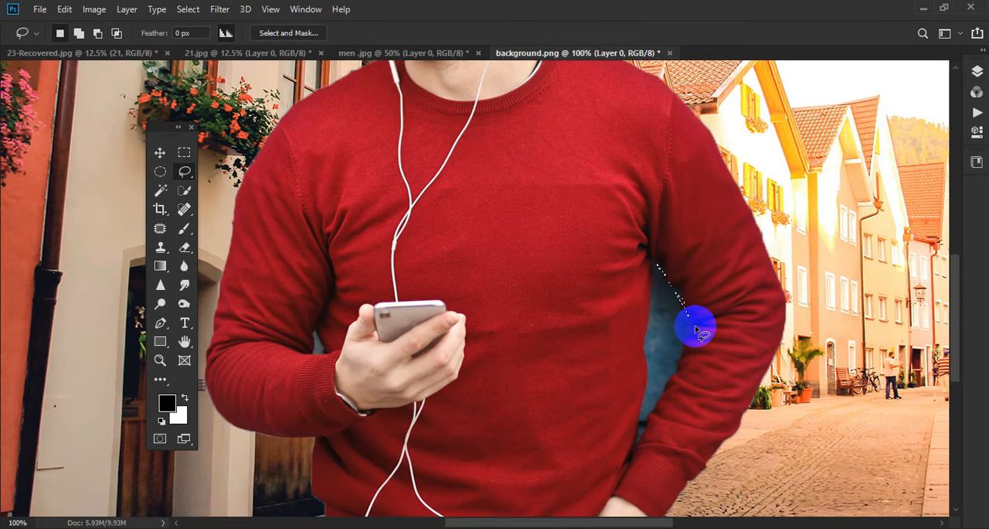
{"action": "left_click", "coordinate": [695, 327]}
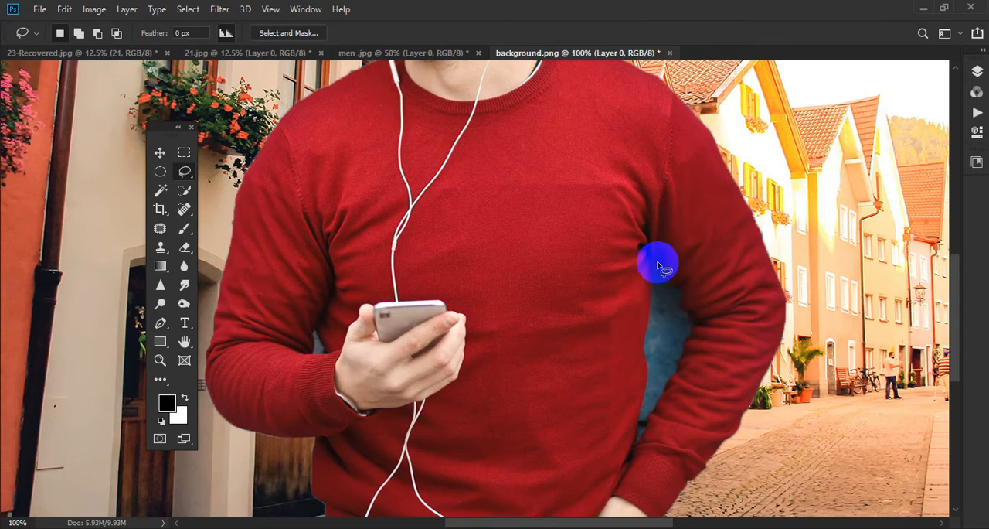
{"action": "mouse_move", "coordinate": [654, 265]}
{"action": "left_mouse_down"}
{"action": "mouse_move", "coordinate": [692, 322]}
{"action": "mouse_move", "coordinate": [683, 359]}
{"action": "mouse_move", "coordinate": [632, 444]}
{"action": "mouse_move", "coordinate": [646, 386]}
{"action": "mouse_move", "coordinate": [654, 262]}
{"action": "left_mouse_up"}
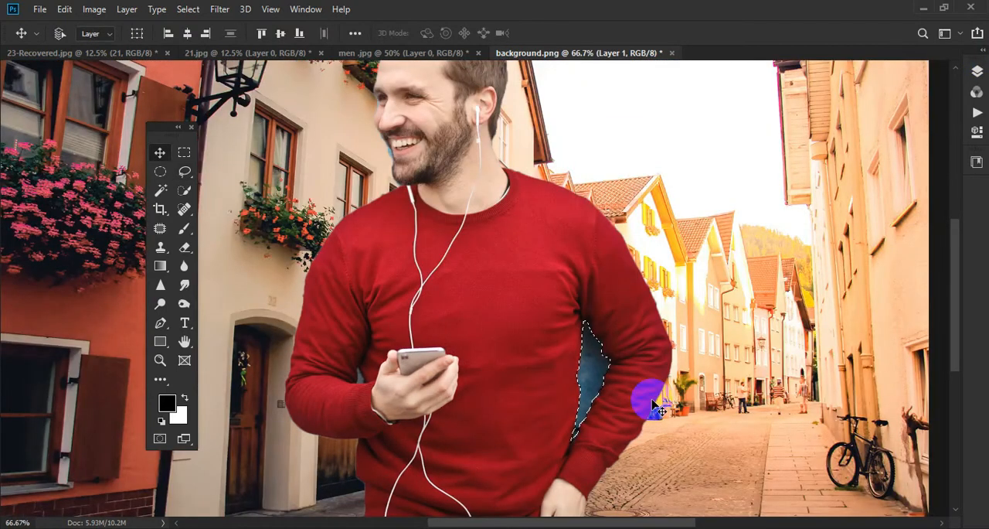
{"action": "key", "text": "Delete"}
{"action": "key", "text": "ctrl+d"}
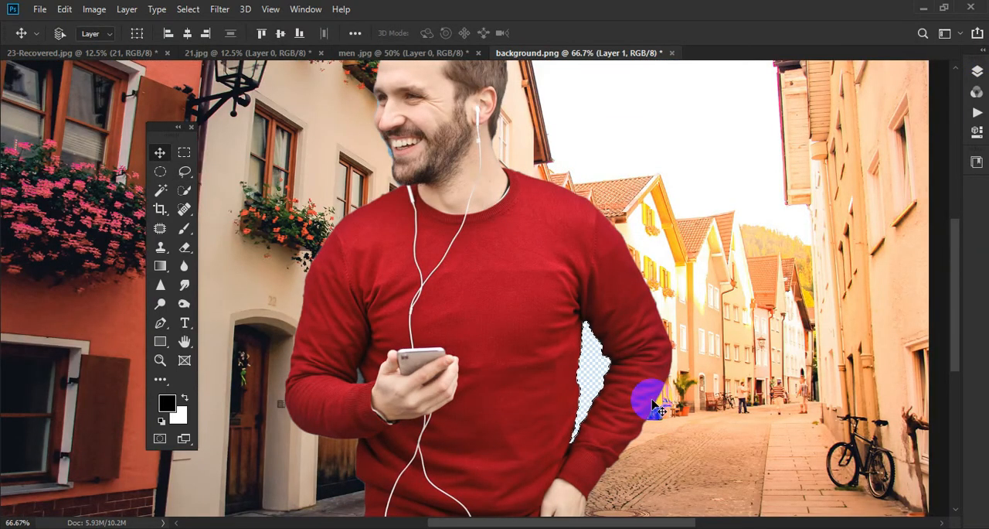
- Move the man up and to the right so he stands nearer the street's centre, and clear the selection
{"action": "left_click_drag", "start_coordinate": [517, 384], "coordinate": [530, 367]}
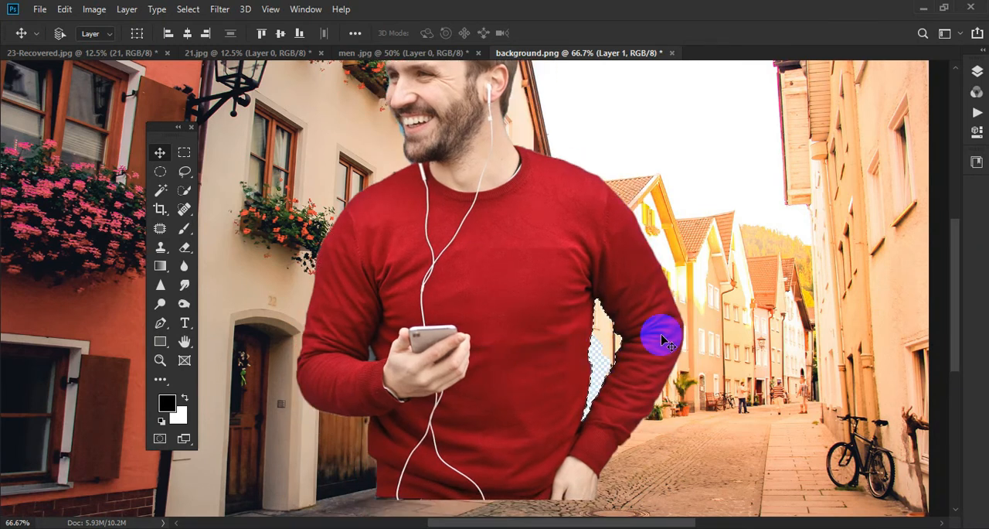
{"action": "left_click_drag", "start_coordinate": [498, 224], "coordinate": [565, 186]}
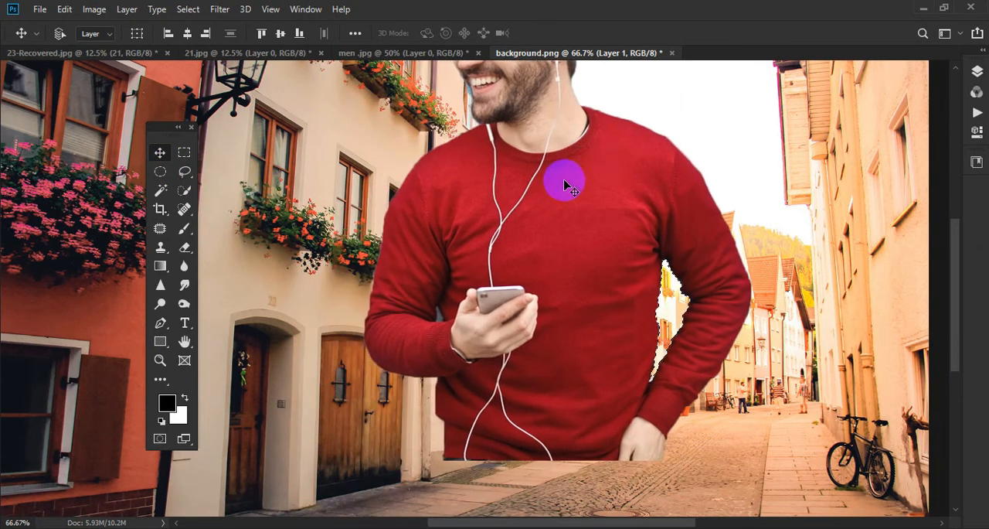
{"action": "mouse_move", "coordinate": [957, 267]}
{"action": "left_mouse_down"}
{"action": "mouse_move", "coordinate": [964, 242]}
{"action": "mouse_move", "coordinate": [956, 231]}
{"action": "mouse_move", "coordinate": [950, 251]}
{"action": "left_mouse_up"}
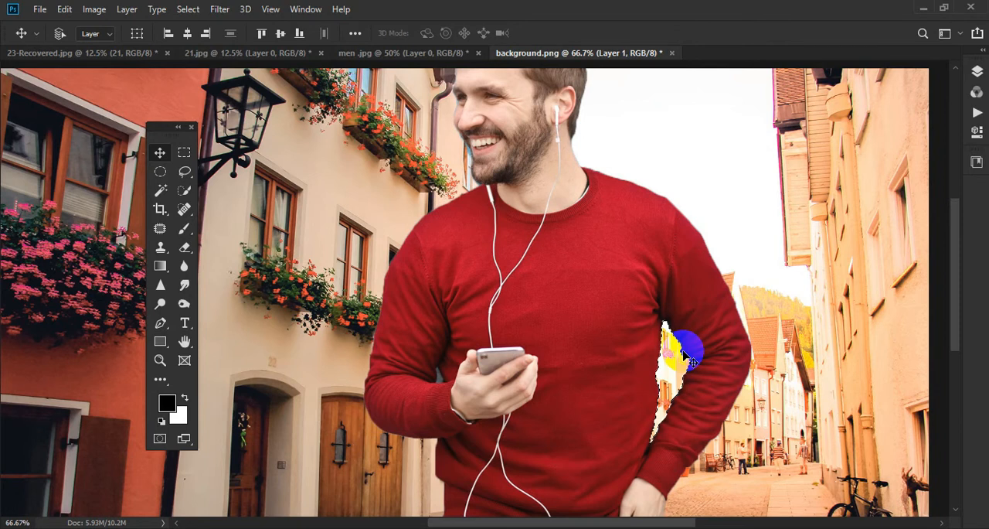
{"action": "key", "text": "ctrl+d"}
{"action": "key", "text": "ctrl"}
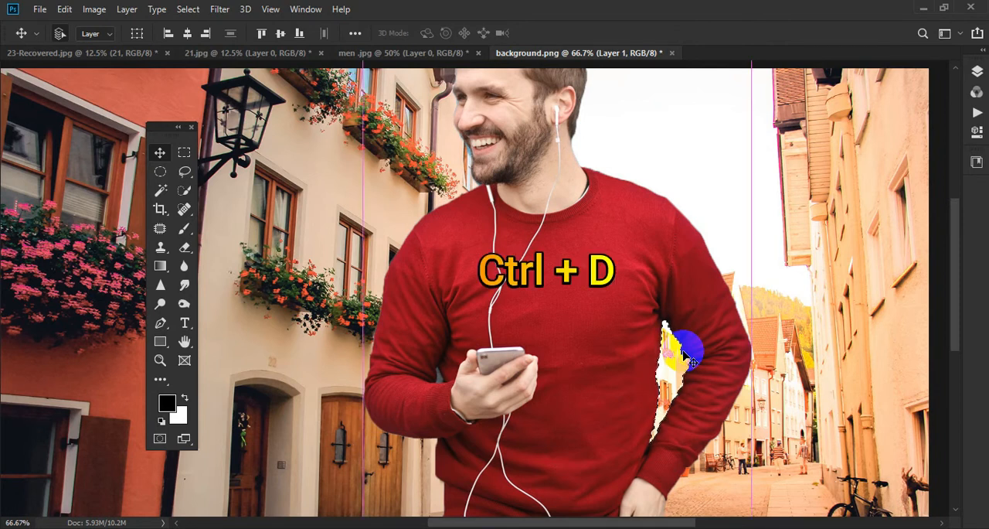
{"action": "key", "text": "ctrl+d"}
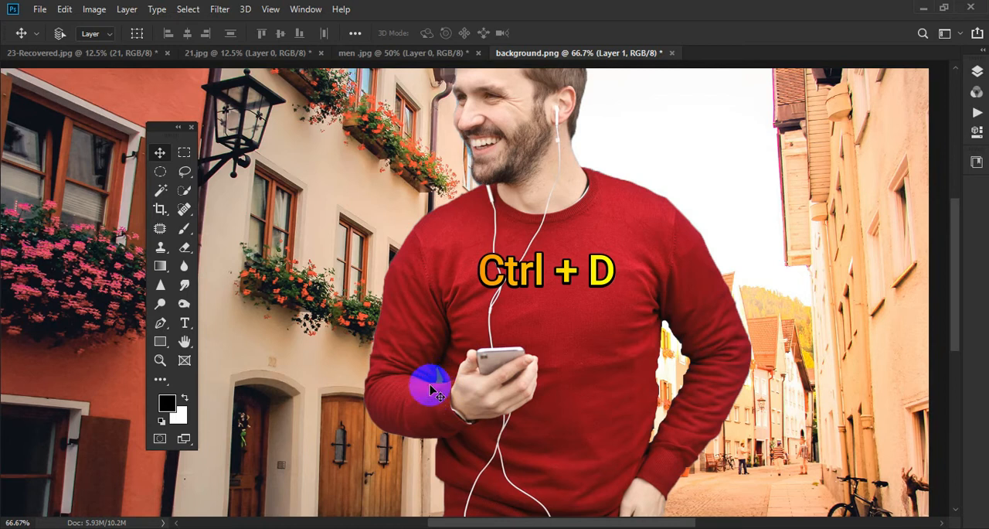
- Lasso the small blue-grey wall remnant in the crook of the phone-holding arm and delete it
{"action": "key", "text": "ctrl"}
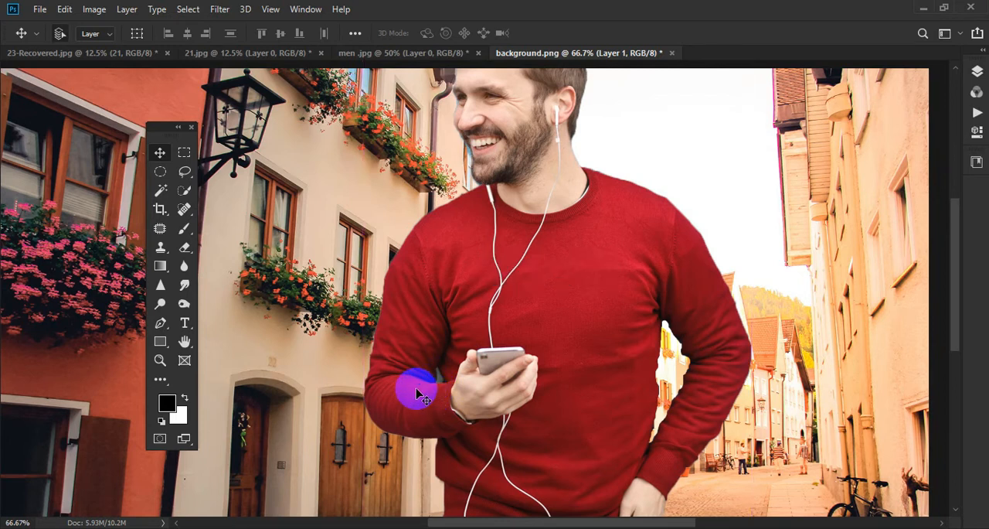
{"action": "scroll", "coordinate": [417, 394], "scroll_direction": "up", "scroll_amount": 2}
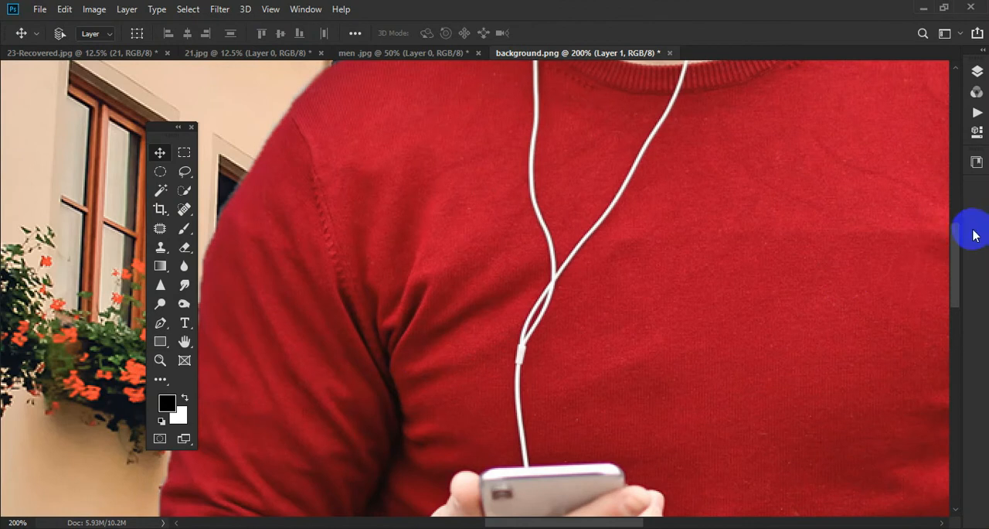
{"action": "left_click_drag", "start_coordinate": [956, 244], "coordinate": [957, 282]}
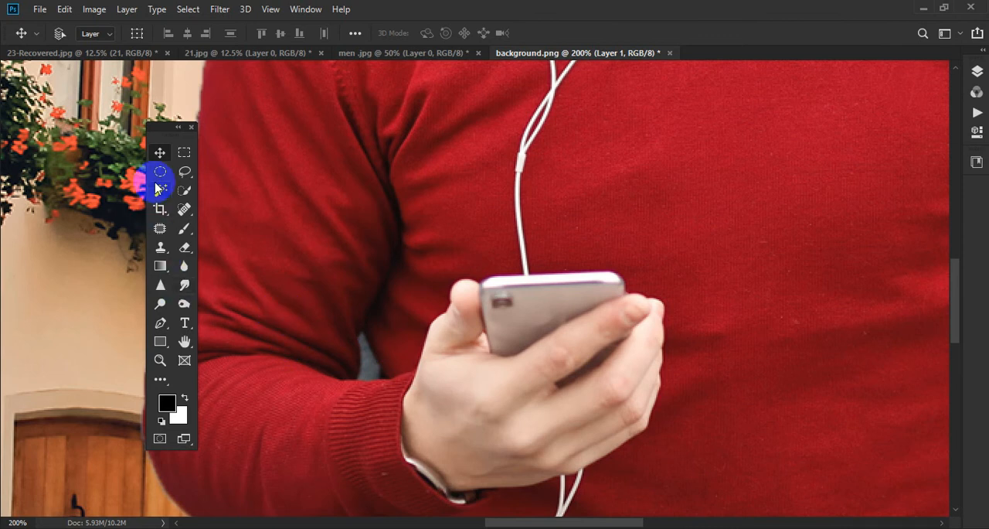
{"action": "left_click", "coordinate": [184, 171]}
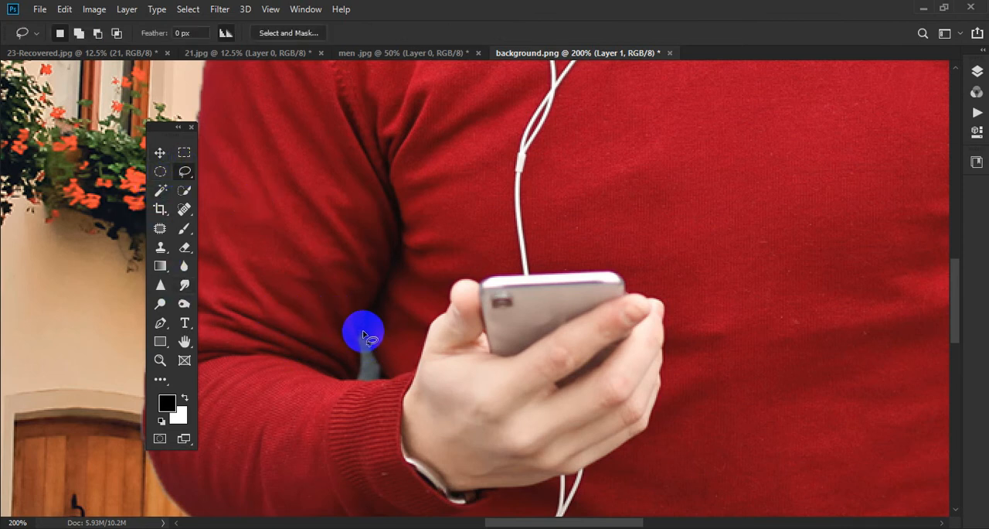
{"action": "mouse_move", "coordinate": [364, 333]}
{"action": "left_mouse_down"}
{"action": "mouse_move", "coordinate": [379, 379]}
{"action": "mouse_move", "coordinate": [347, 384]}
{"action": "mouse_move", "coordinate": [364, 333]}
{"action": "mouse_move", "coordinate": [378, 378]}
{"action": "mouse_move", "coordinate": [358, 378]}
{"action": "mouse_move", "coordinate": [361, 357]}
{"action": "left_mouse_up"}
{"action": "key", "text": "Delete"}
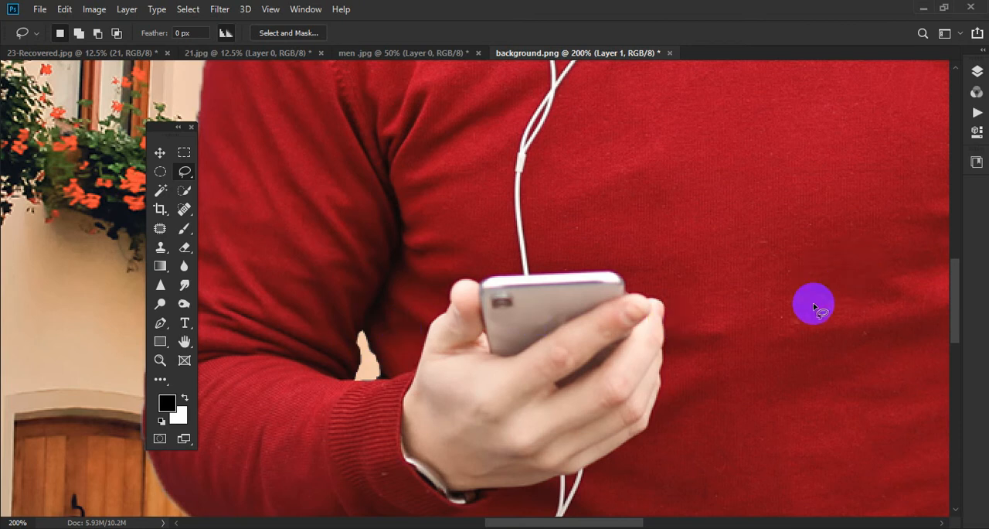
- Move the man down and slightly left so his whole head fits inside the street image
{"action": "key", "text": "ctrl+minus"}
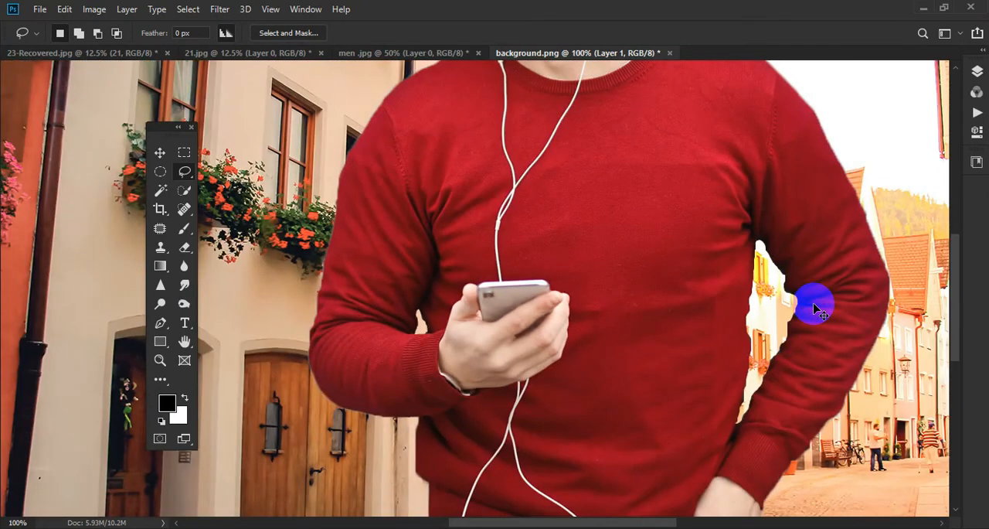
{"action": "key", "text": "ctrl+minus"}
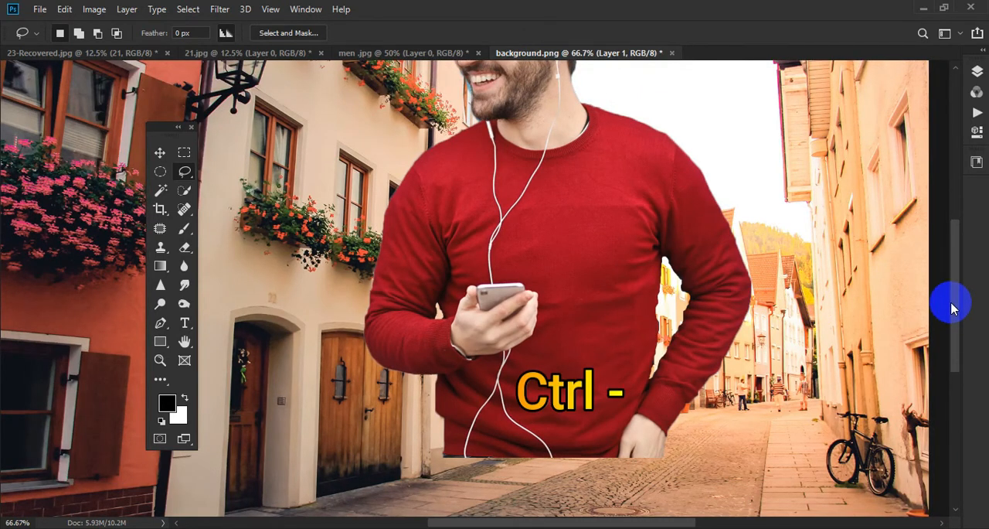
{"action": "scroll", "coordinate": [953, 289], "scroll_direction": "up", "scroll_amount": 1}
{"action": "left_click_drag", "start_coordinate": [953, 289], "coordinate": [954, 238]}
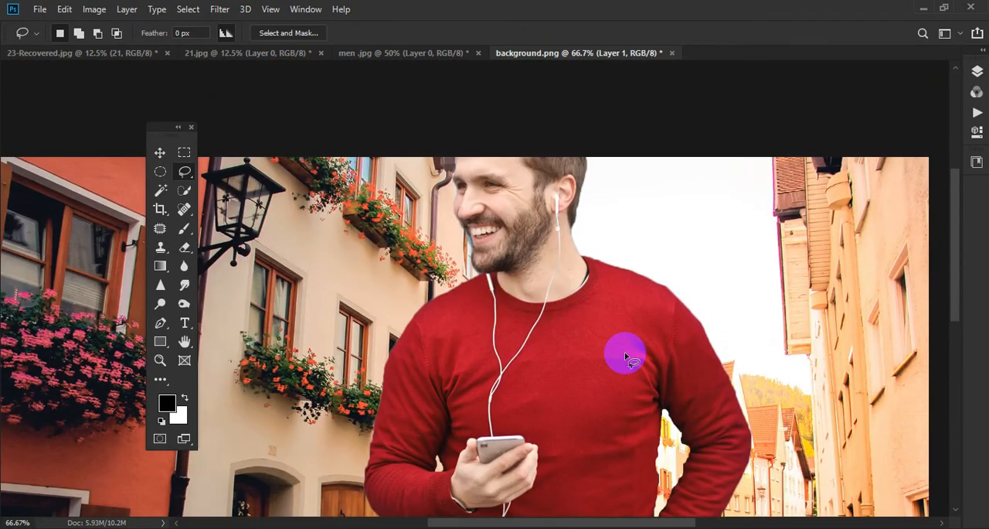
{"action": "key", "text": "ctrl+minus"}
{"action": "key", "text": "ctrl+minus"}
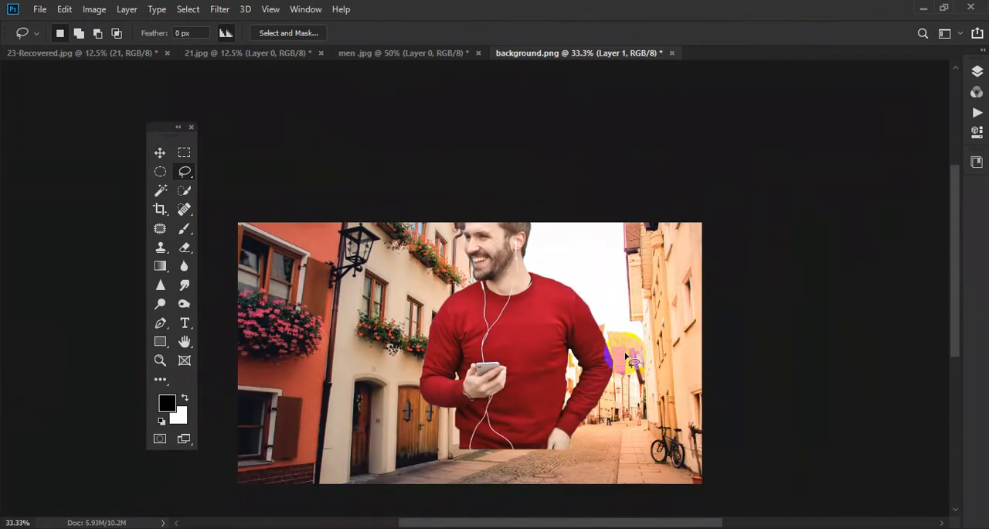
{"action": "left_click", "coordinate": [159, 152]}
{"action": "left_click_drag", "start_coordinate": [497, 276], "coordinate": [487, 315]}
- Lasso the blue fringe along the man's mouth and chin, delete it, and clear the selection
{"action": "scroll", "coordinate": [488, 319], "scroll_direction": "up", "scroll_amount": 2}
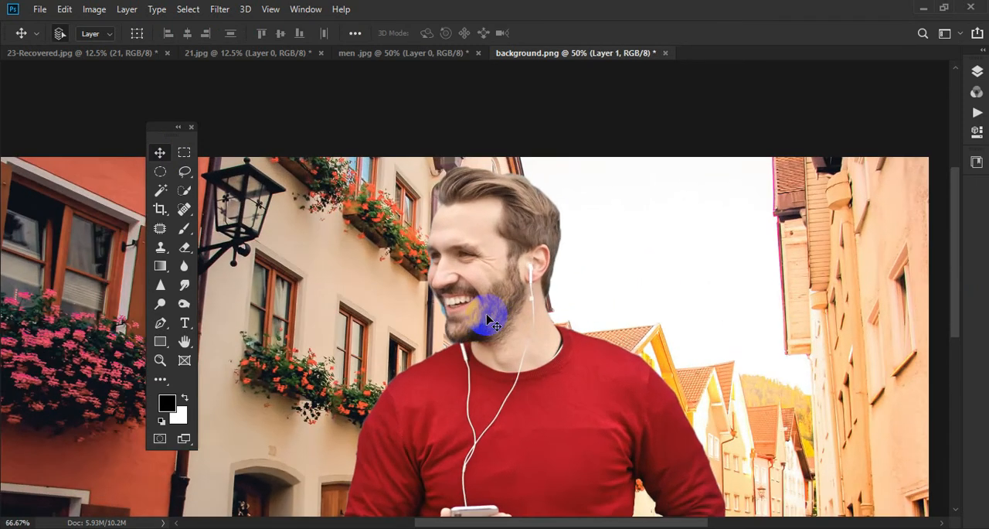
{"action": "scroll", "coordinate": [486, 318], "scroll_direction": "up", "scroll_amount": 3}
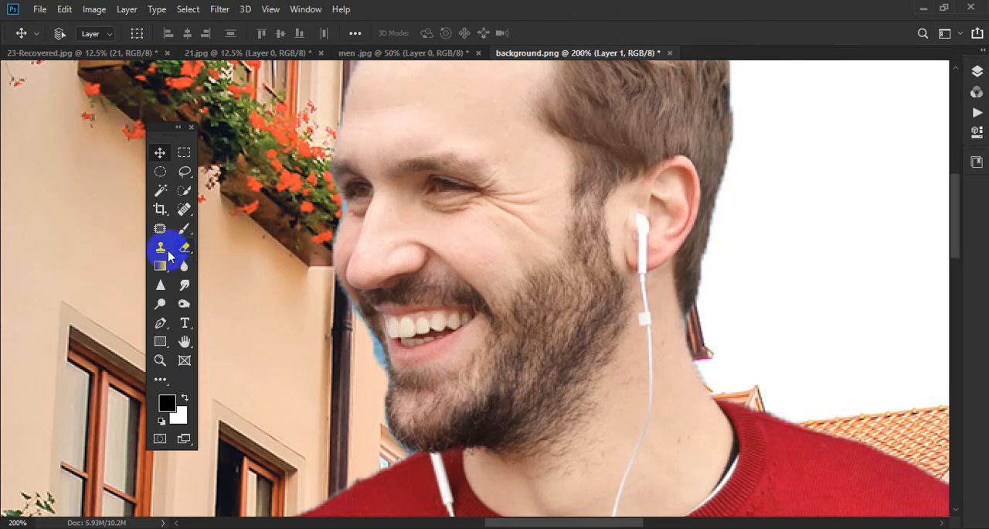
{"action": "left_click", "coordinate": [184, 170]}
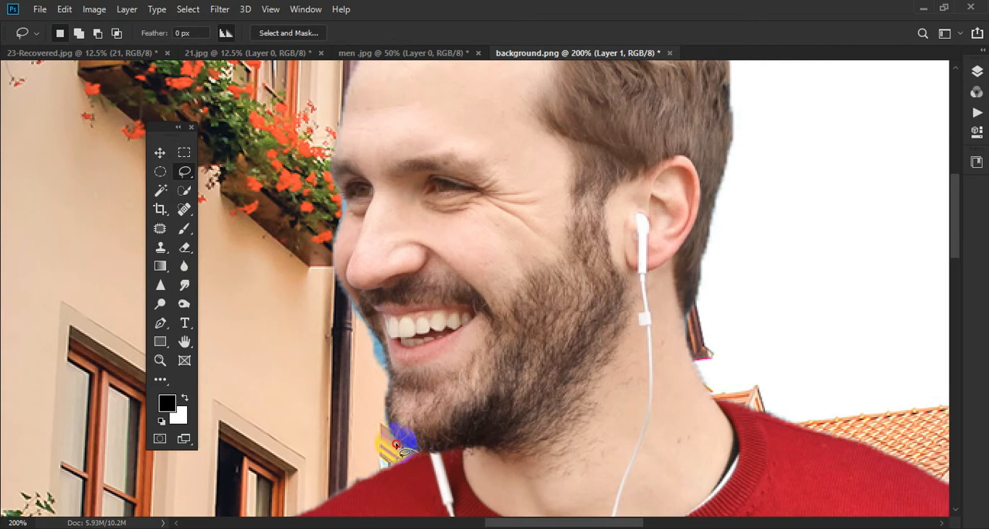
{"action": "mouse_move", "coordinate": [401, 444]}
{"action": "left_mouse_down"}
{"action": "mouse_move", "coordinate": [386, 351]}
{"action": "mouse_move", "coordinate": [348, 302]}
{"action": "mouse_move", "coordinate": [332, 336]}
{"action": "mouse_move", "coordinate": [333, 388]}
{"action": "mouse_move", "coordinate": [355, 461]}
{"action": "mouse_move", "coordinate": [424, 462]}
{"action": "left_mouse_up"}
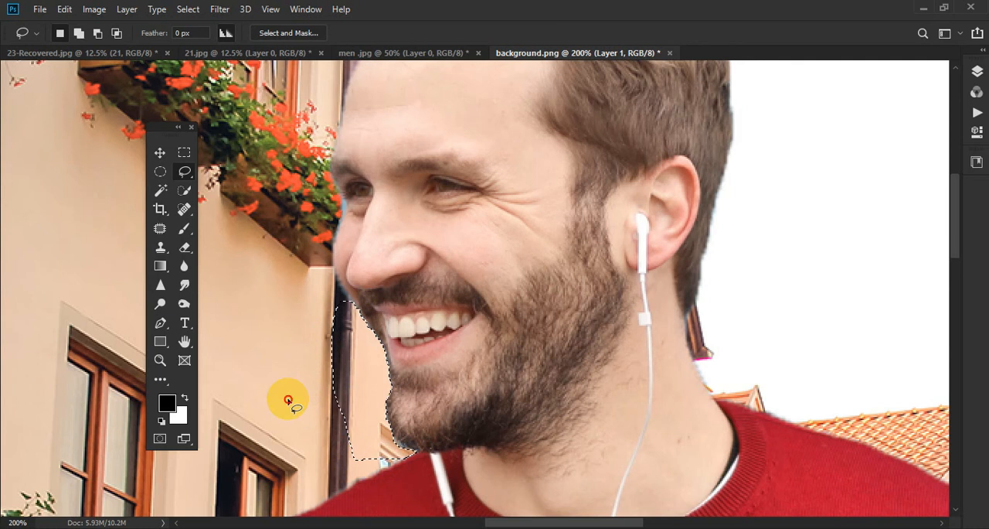
{"action": "left_click", "coordinate": [564, 377]}
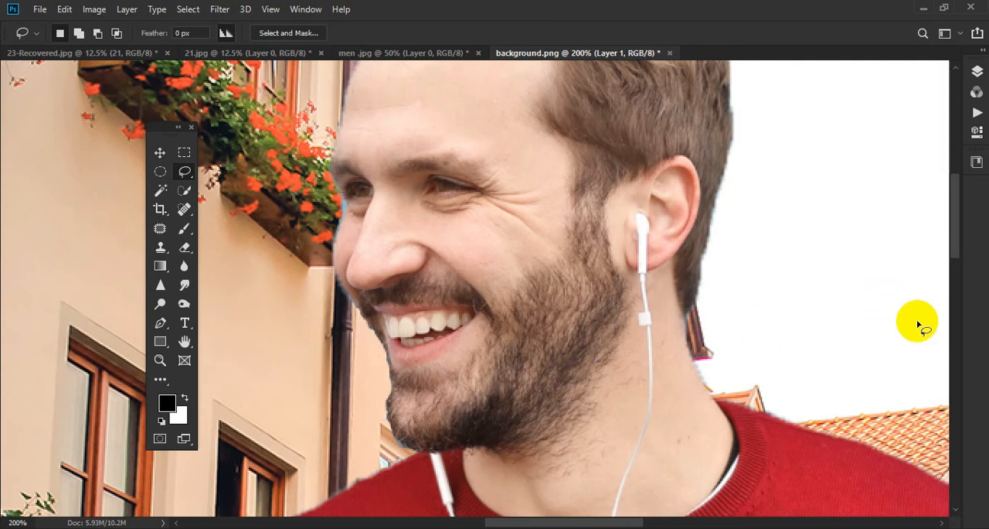
- Examine the cutout edges around the man's hair and face, and review the whole composition on the street background
{"action": "mouse_move", "coordinate": [957, 232]}
{"action": "left_mouse_down"}
{"action": "mouse_move", "coordinate": [956, 199]}
{"action": "mouse_move", "coordinate": [955, 215]}
{"action": "left_mouse_up"}
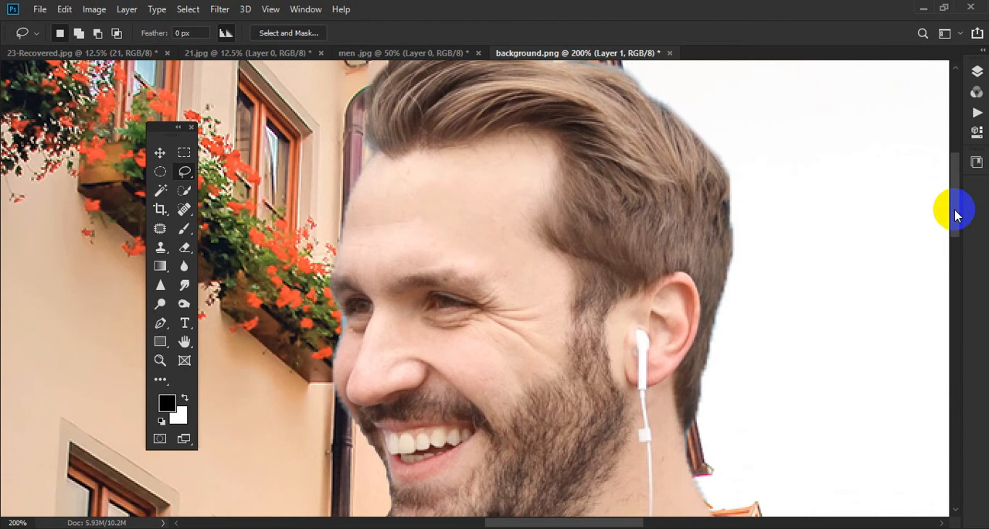
{"action": "key", "text": "ctrl+minus"}
{"action": "key", "text": "ctrl+minus"}
{"action": "key", "text": "ctrl+minus"}
{"action": "key", "text": "ctrl+minus"}
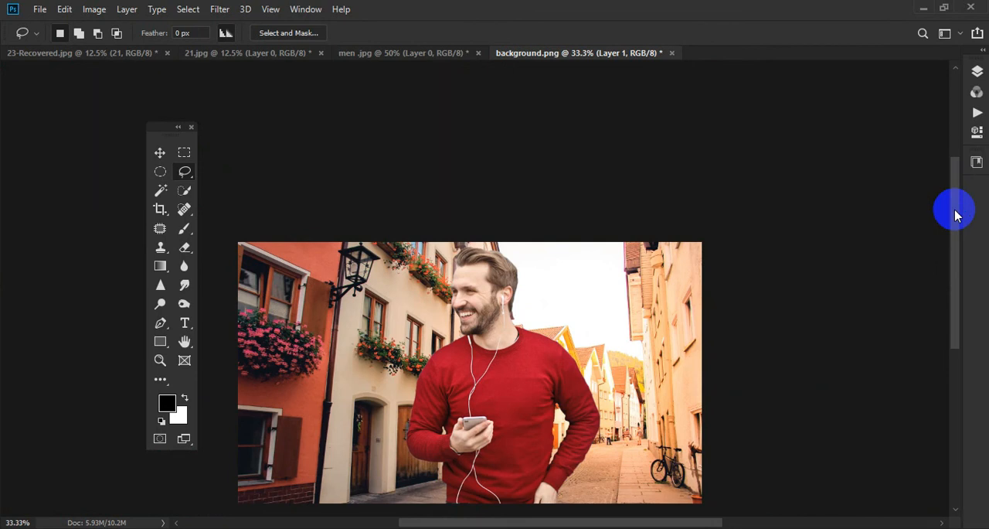
{"action": "left_click_drag", "start_coordinate": [955, 214], "coordinate": [953, 244]}
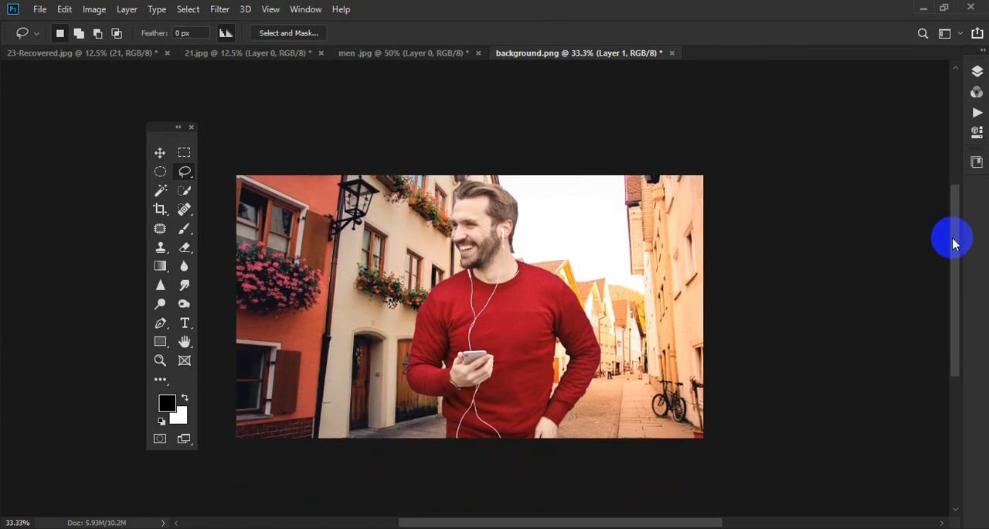
{"action": "key", "text": "ctrl+plus"}
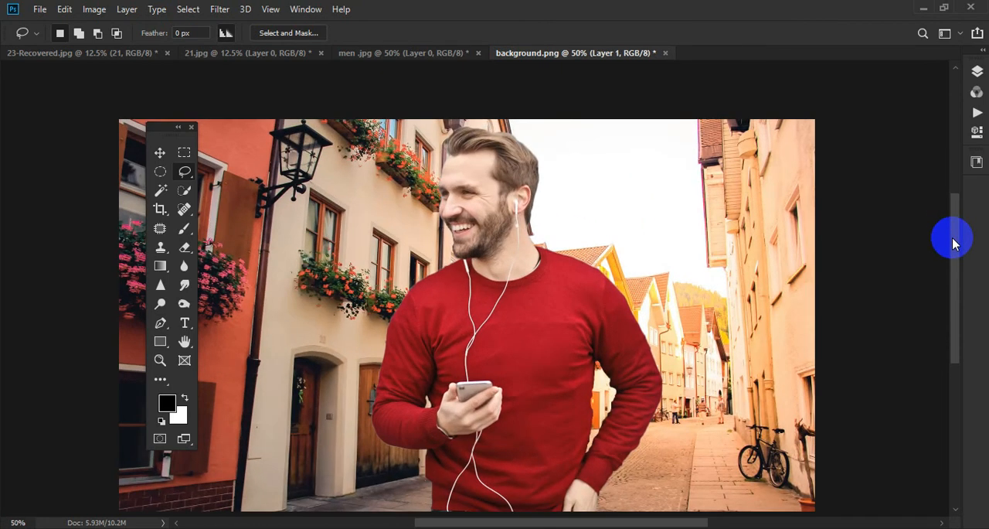